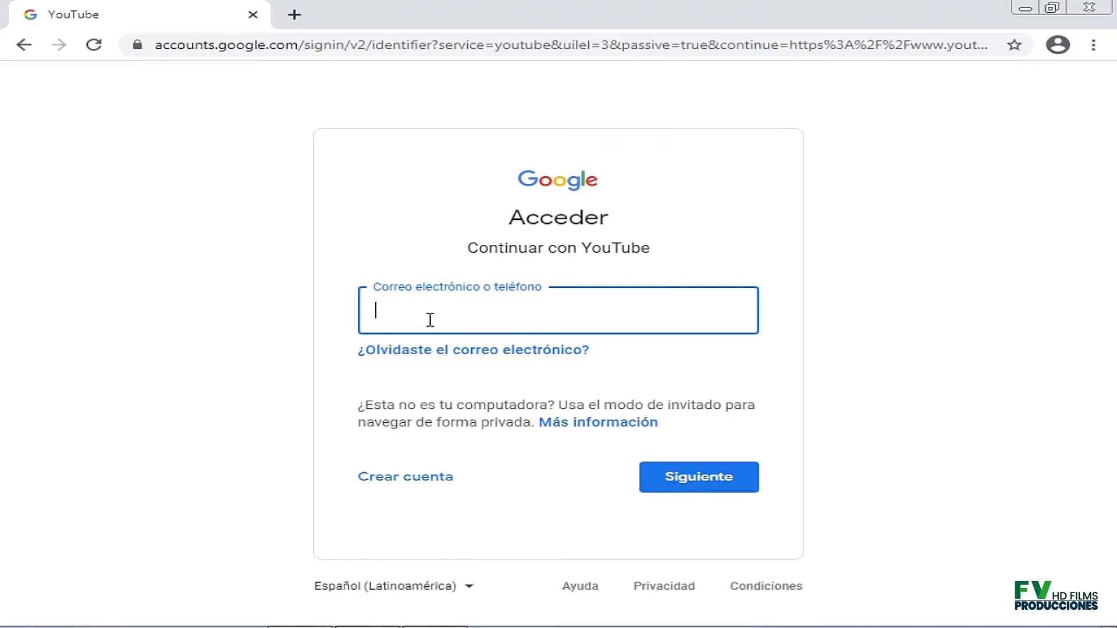
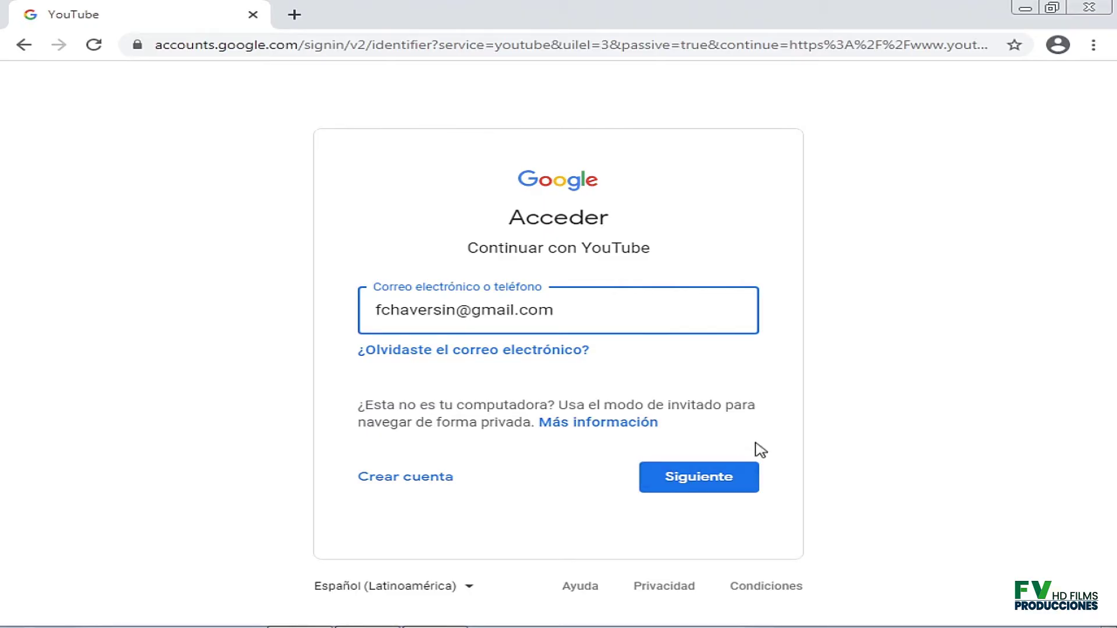
Sign in to Google with the account's email and password, declining to save the password.
{"action": "left_click", "coordinate": [729, 485]}
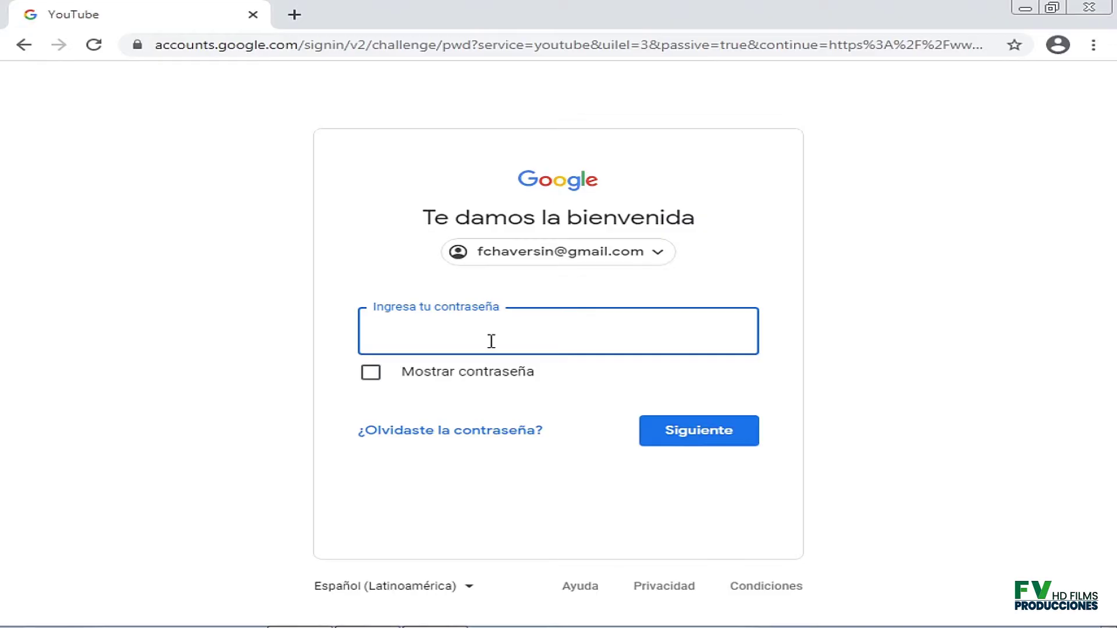
{"action": "type", "text": "•••••••••••••••"}
{"action": "left_click", "coordinate": [704, 446]}
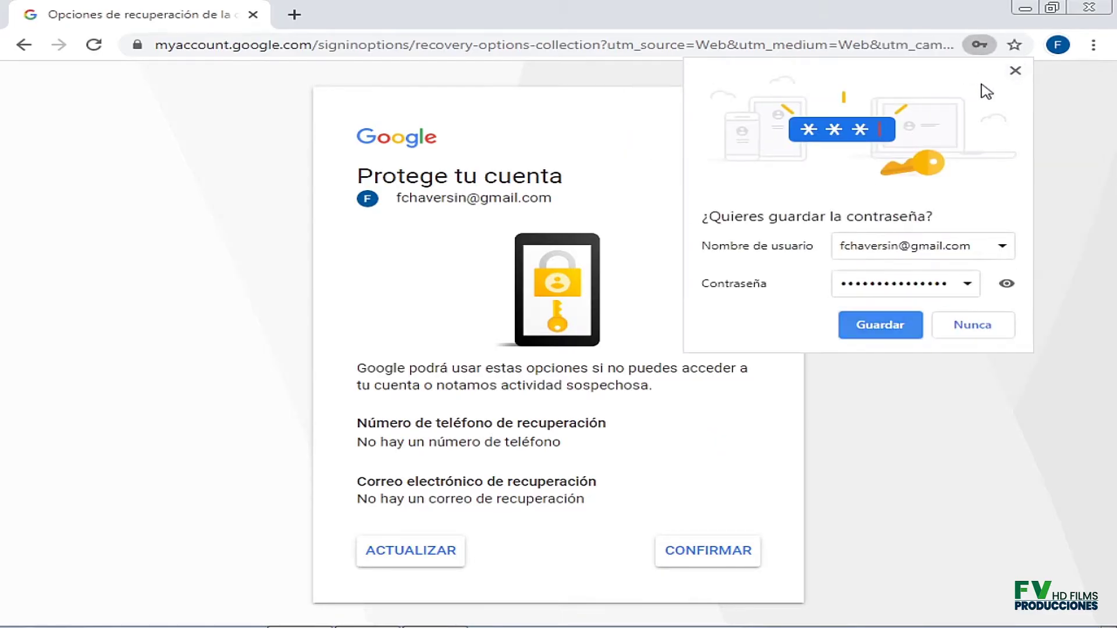
{"action": "left_click", "coordinate": [1015, 71]}
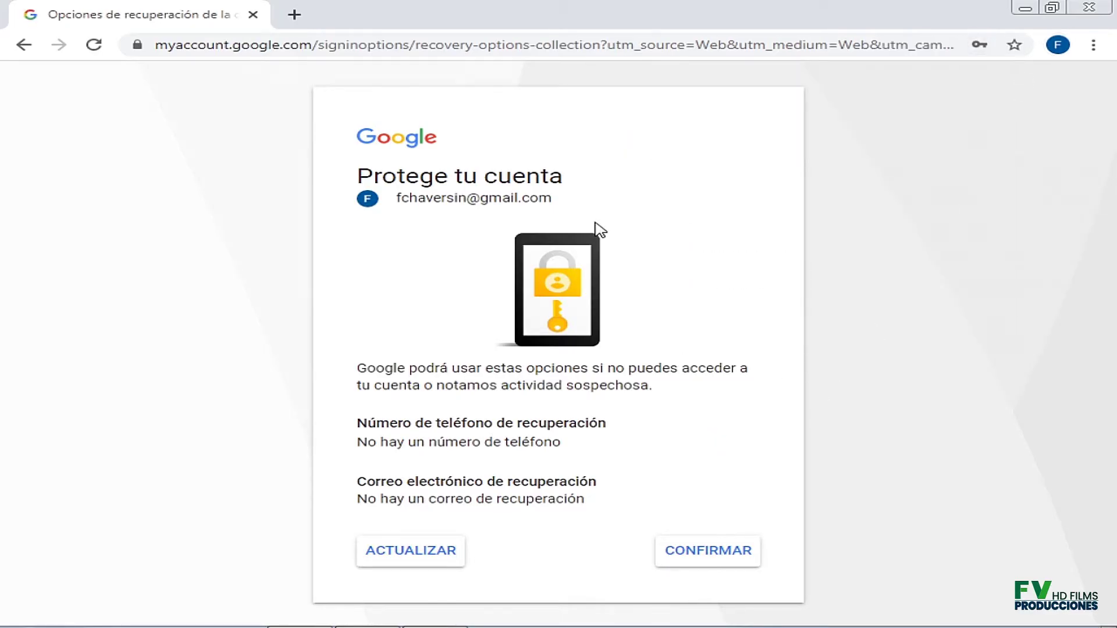
Confirm the recovery options, dismiss the notification prompt, and choose Crea un canal from the avatar menu.
{"action": "left_click", "coordinate": [711, 563]}
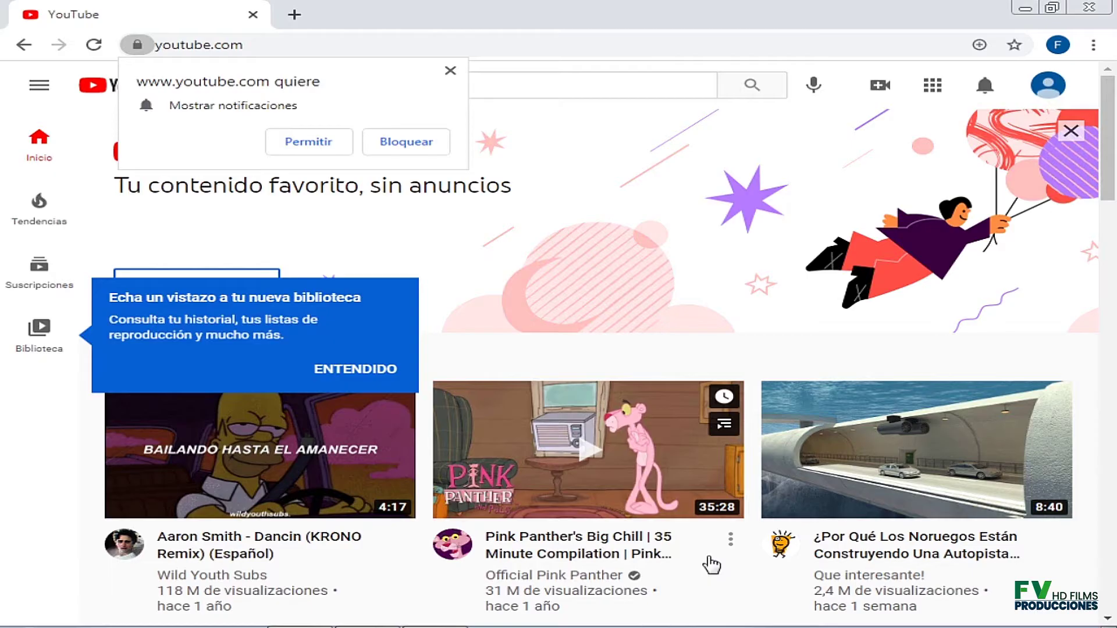
{"action": "left_click", "coordinate": [450, 72]}
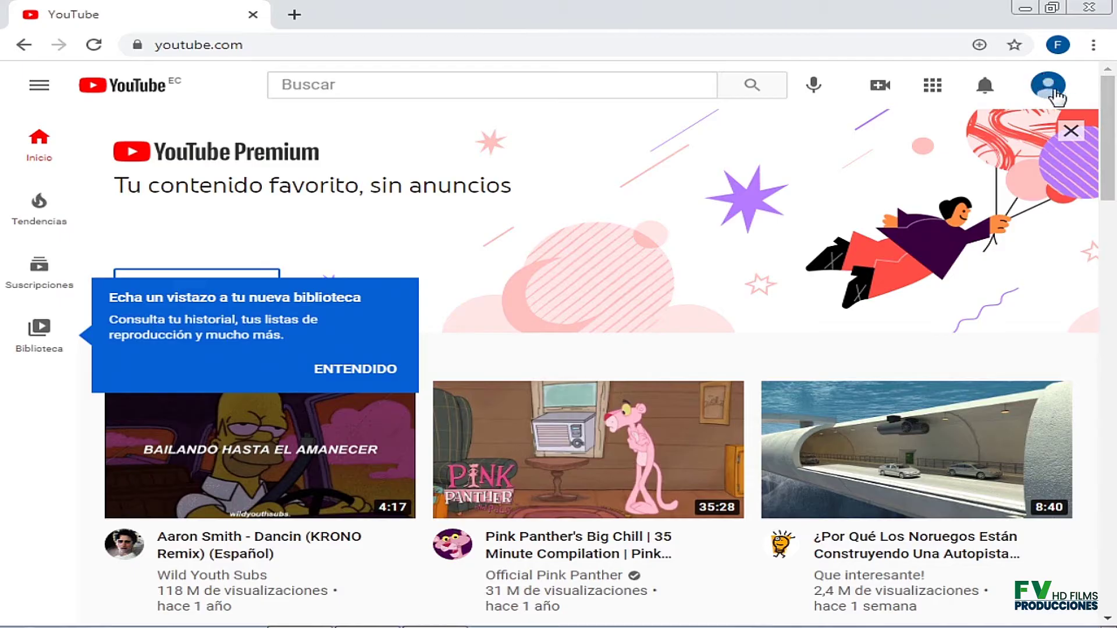
{"action": "left_click", "coordinate": [1054, 89]}
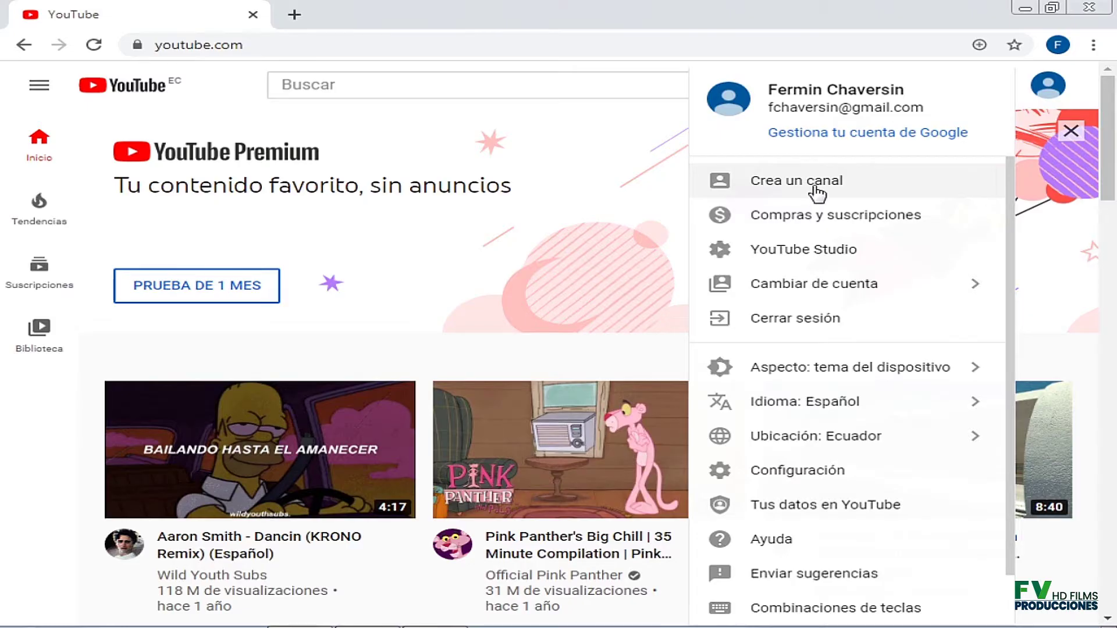
{"action": "left_click", "coordinate": [817, 192]}
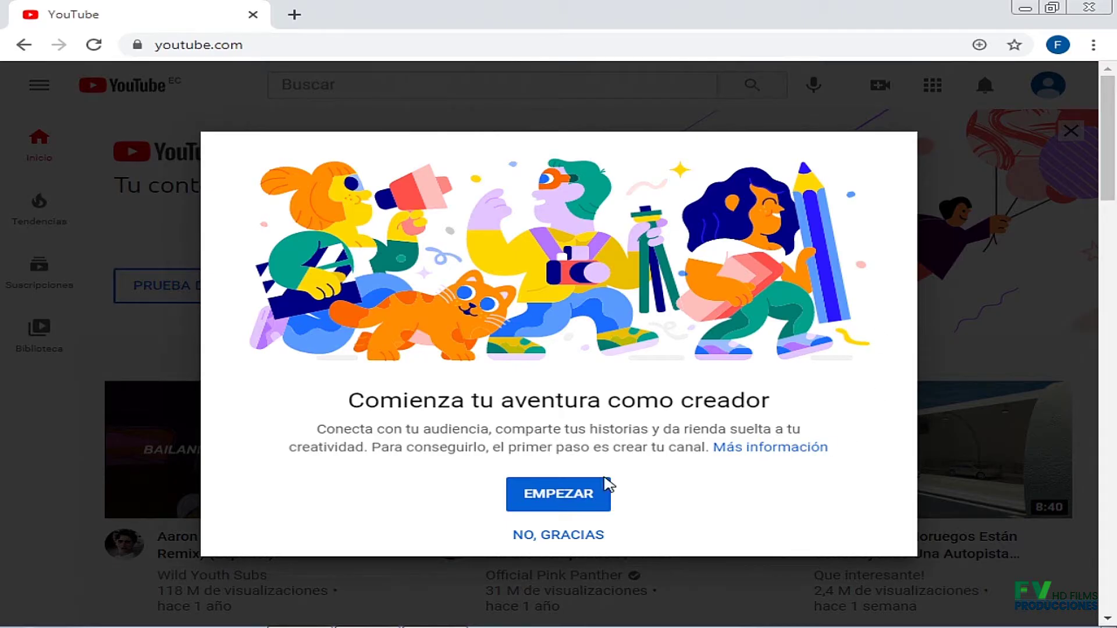
Begin channel creation with EMPEZAR and pick the Usar un nombre personalizado option.
{"action": "left_click", "coordinate": [567, 500]}
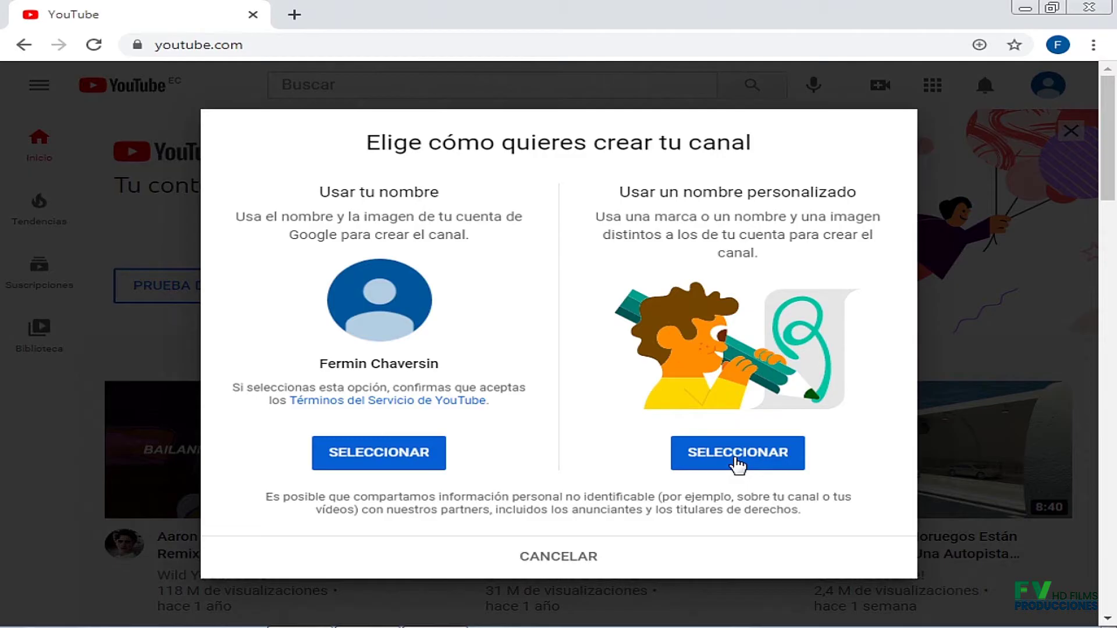
{"action": "left_click", "coordinate": [737, 463]}
{"action": "left_click", "coordinate": [740, 460]}
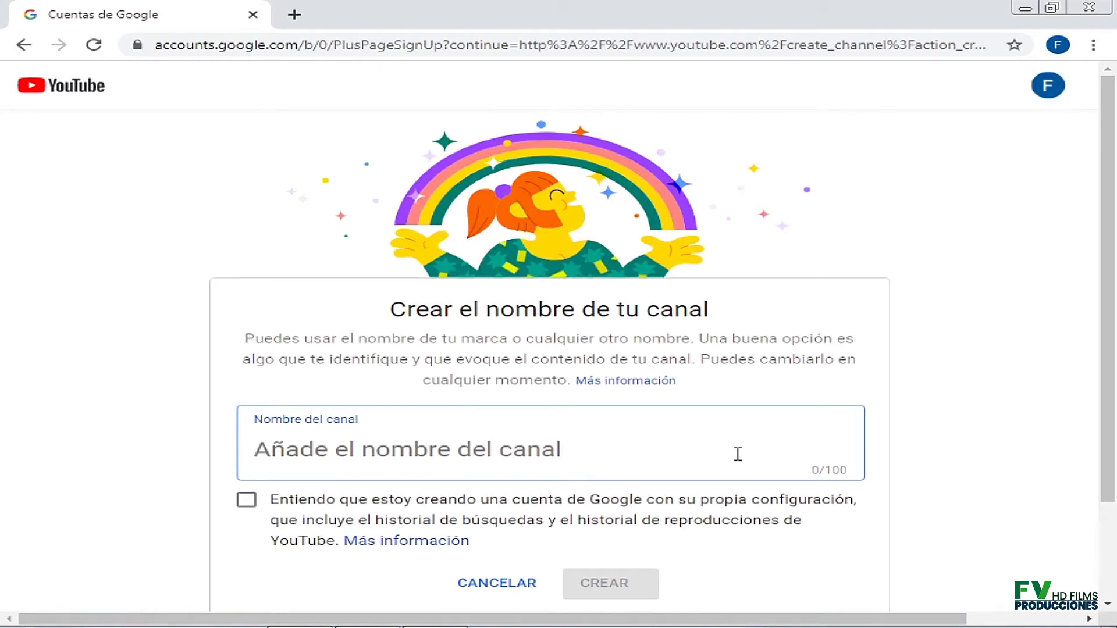
Enter 'Marketing 3000' as the channel name and tick the Entiendo acknowledgement.
{"action": "scroll", "coordinate": [1114, 333], "scroll_direction": "down", "scroll_amount": 1}
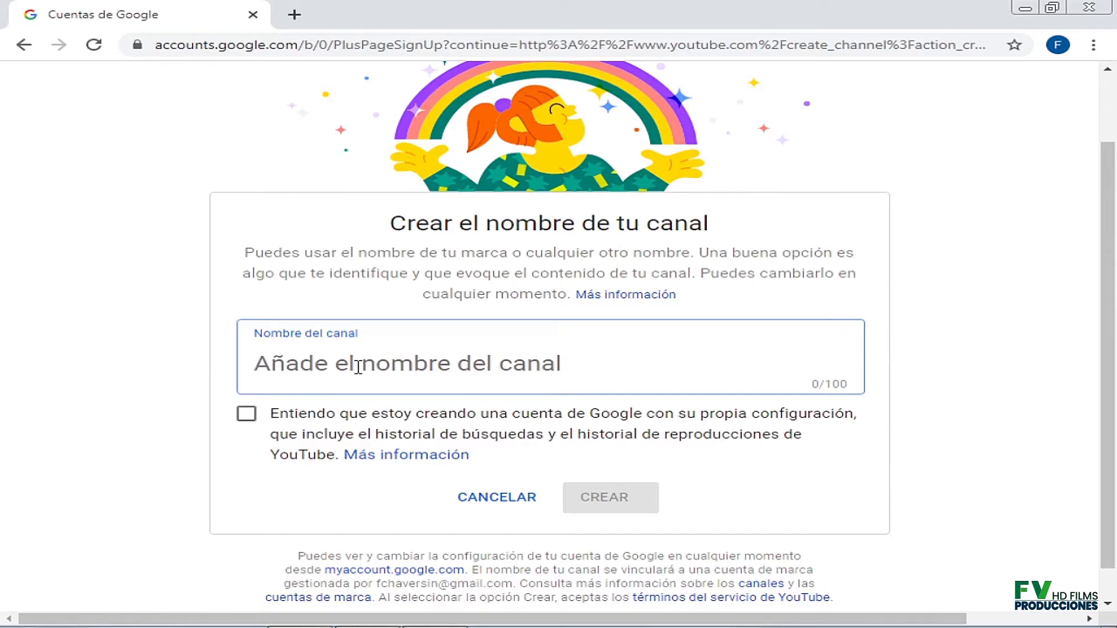
{"action": "type", "text": "Marke"}
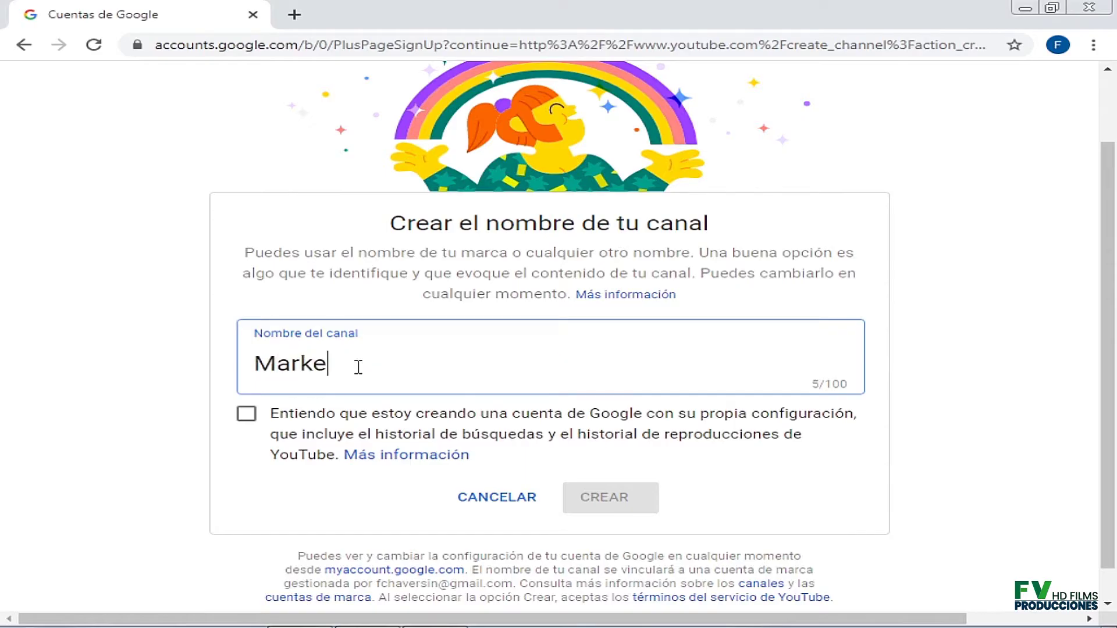
{"action": "type", "text": "ting 3000"}
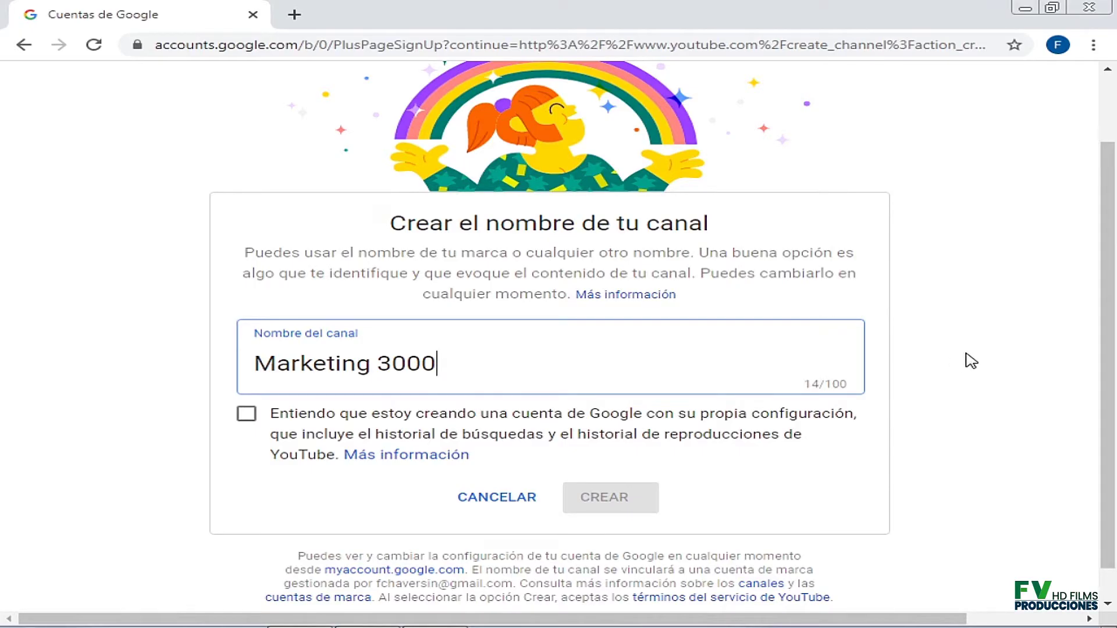
{"action": "scroll", "coordinate": [1043, 324], "scroll_direction": "down", "scroll_amount": 1}
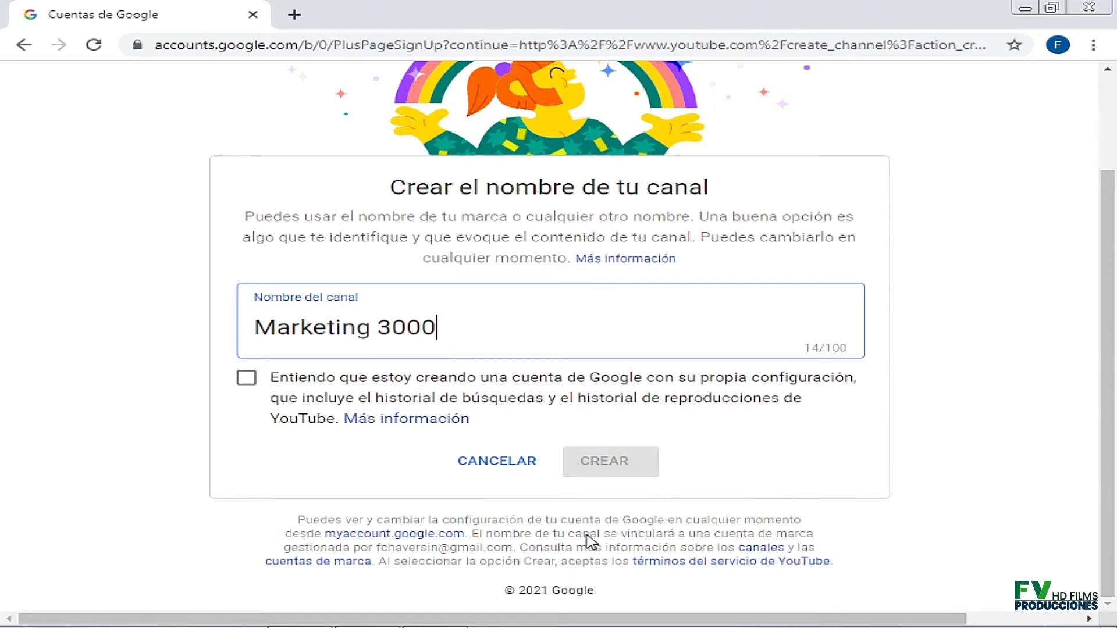
{"action": "left_click", "coordinate": [246, 380]}
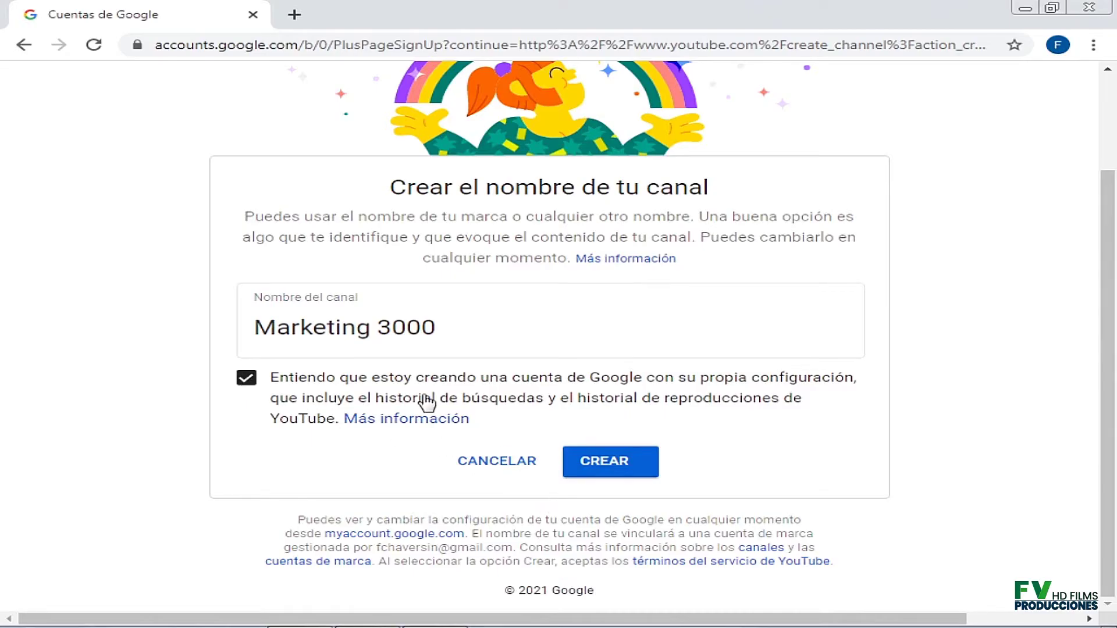
Create the Marketing 3000 channel, then start a profile photo upload via SUBIR IMAGEN.
{"action": "left_click", "coordinate": [629, 469]}
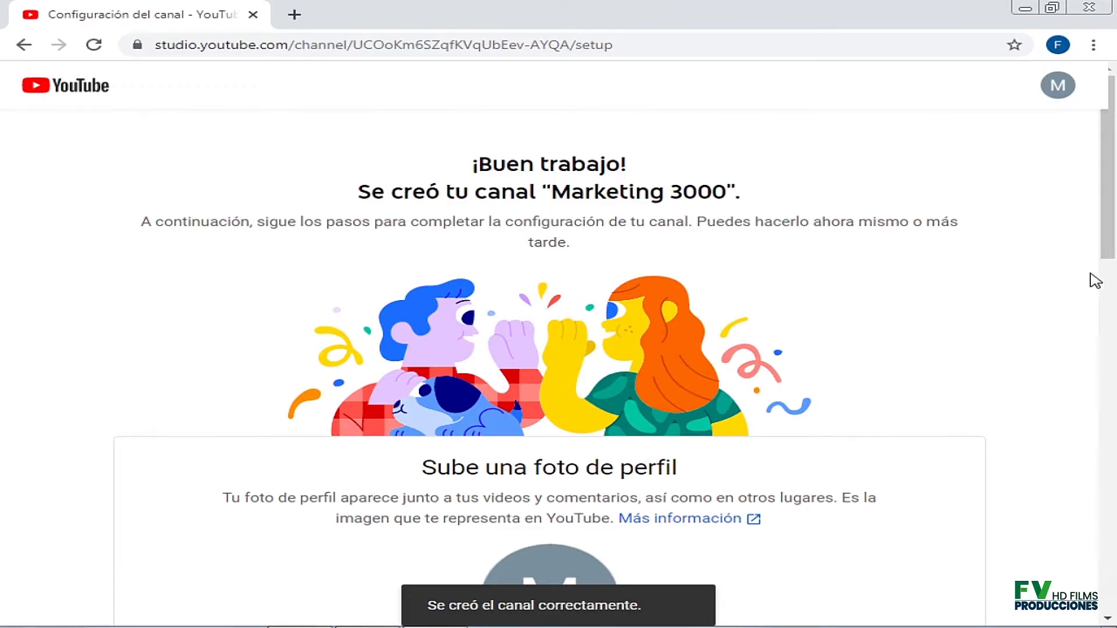
{"action": "scroll", "coordinate": [1098, 279], "scroll_direction": "down", "scroll_amount": 1}
{"action": "scroll", "coordinate": [1096, 281], "scroll_direction": "up", "scroll_amount": 1}
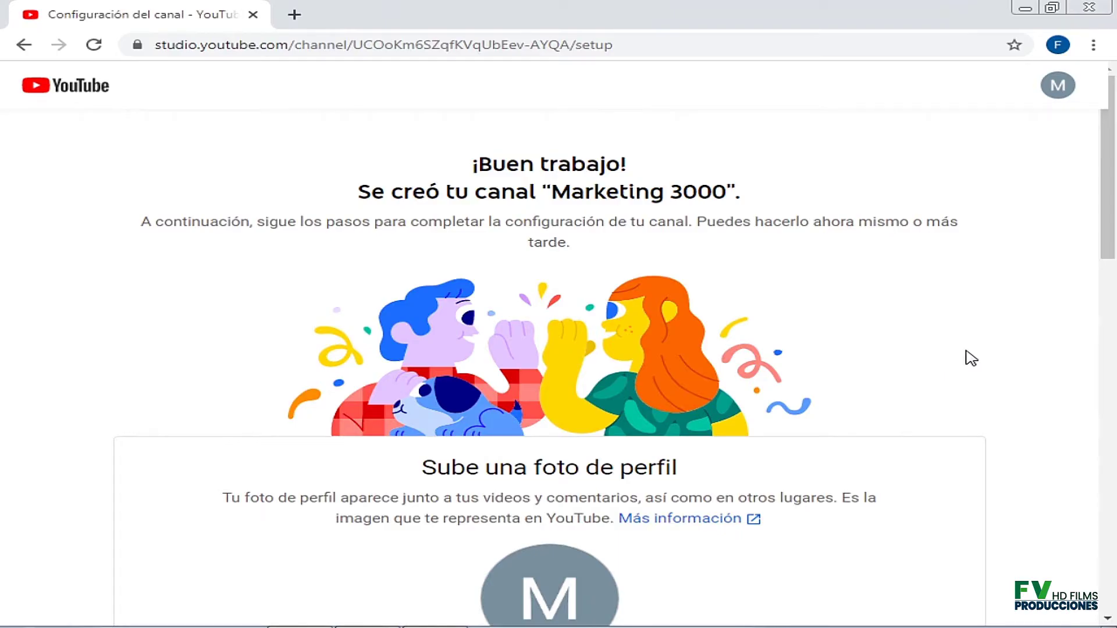
{"action": "scroll", "coordinate": [970, 359], "scroll_direction": "down", "scroll_amount": 3}
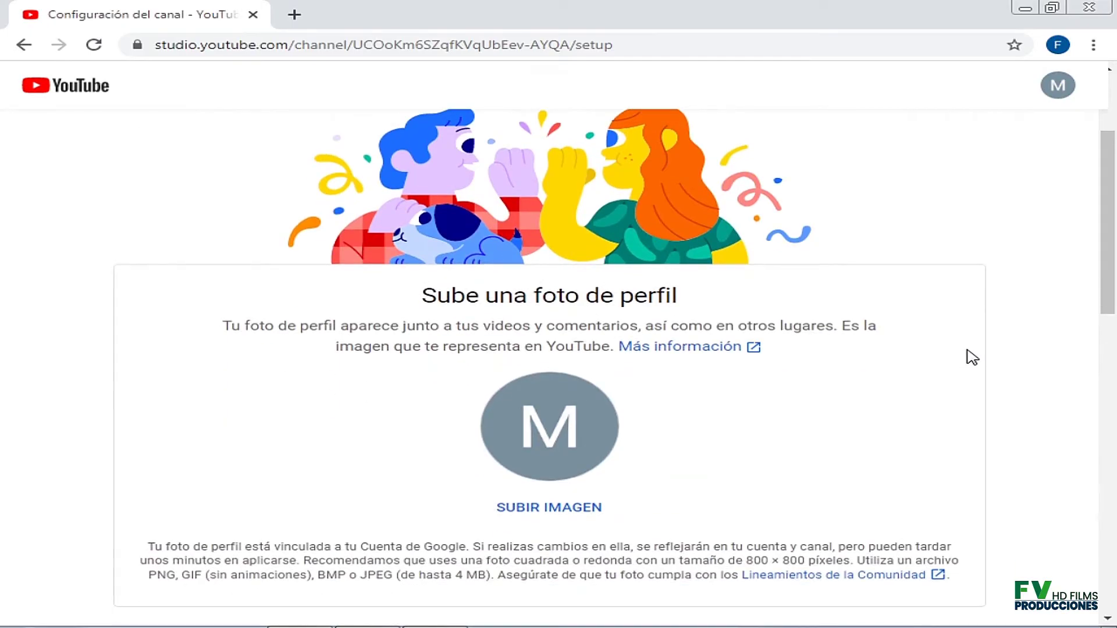
{"action": "scroll", "coordinate": [971, 359], "scroll_direction": "down", "scroll_amount": 1}
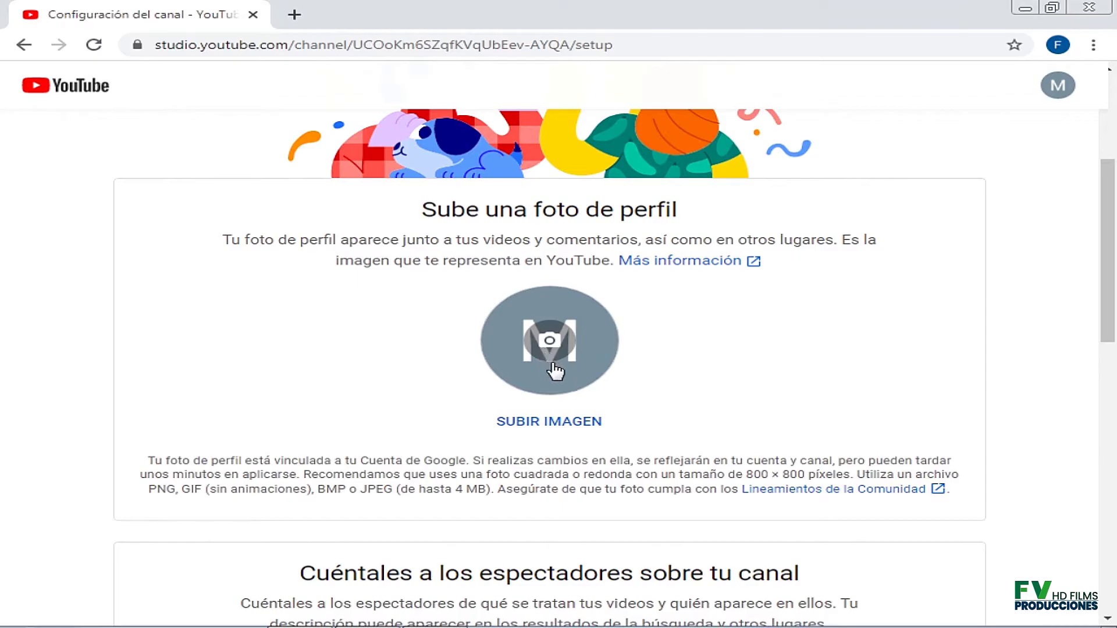
{"action": "left_click", "coordinate": [545, 425]}
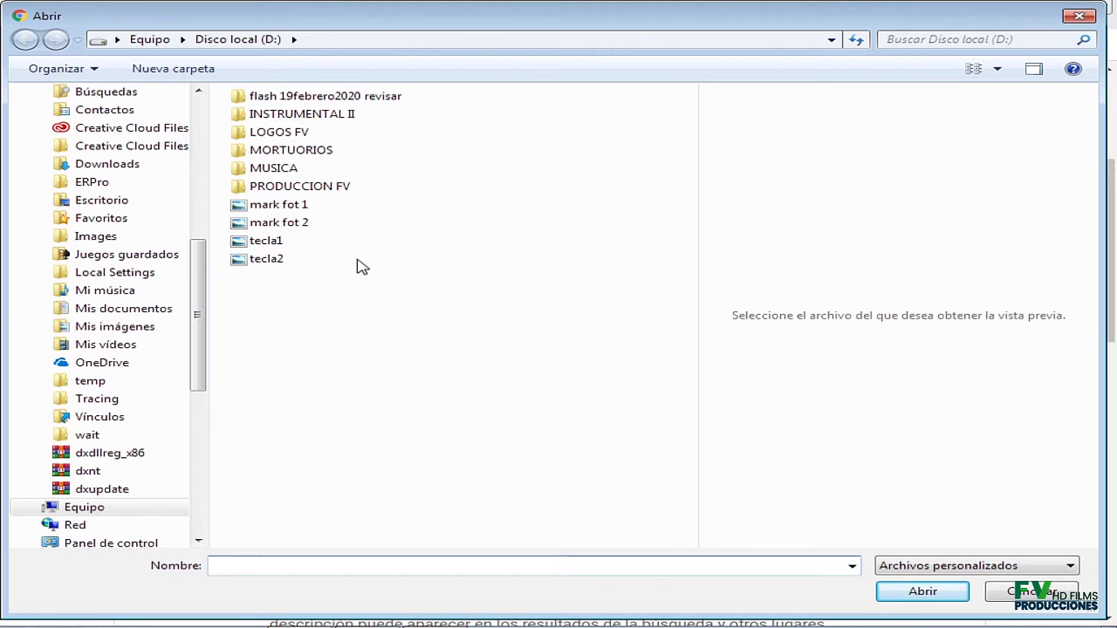
Open the tecla2 image from Disco local (D:) as the profile photo.
{"action": "left_click", "coordinate": [280, 260]}
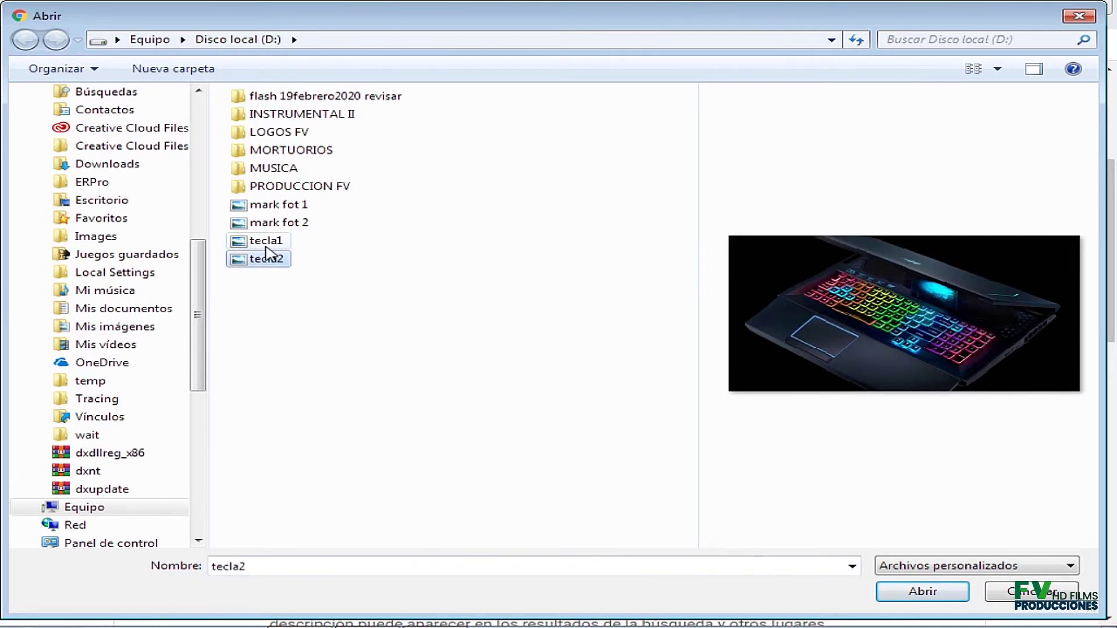
{"action": "left_click", "coordinate": [267, 243]}
{"action": "left_click", "coordinate": [269, 261]}
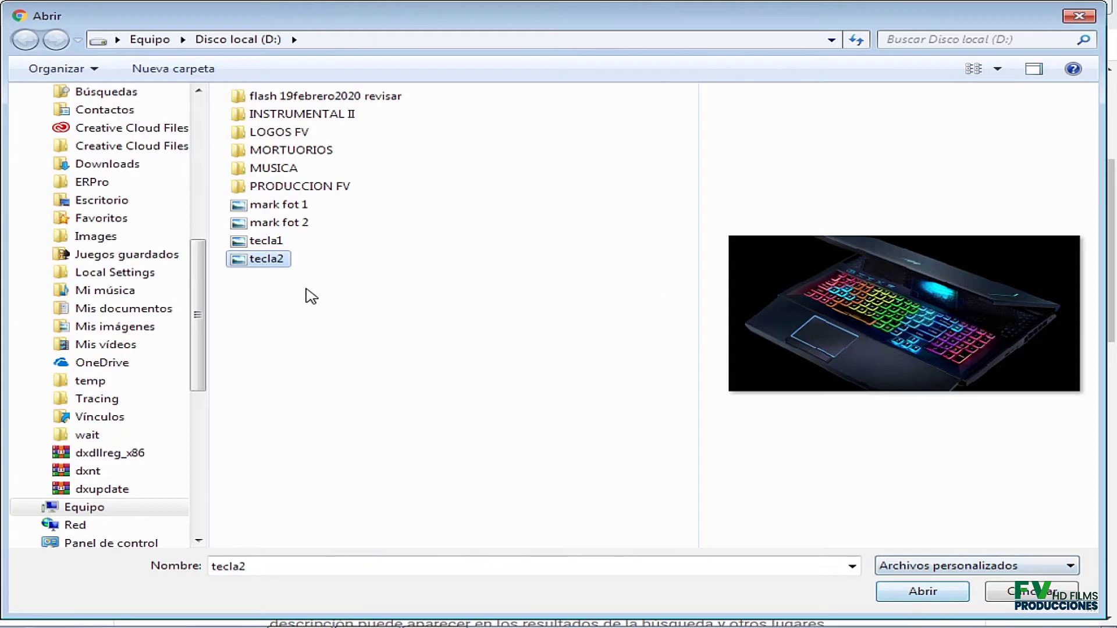
{"action": "left_click", "coordinate": [940, 592]}
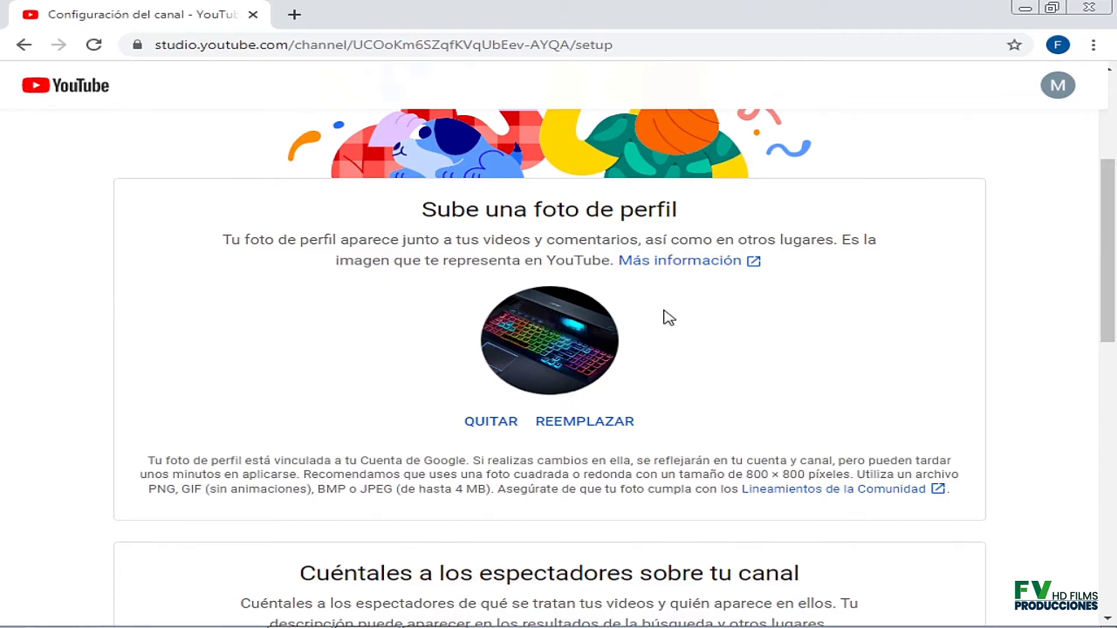
{"action": "scroll", "coordinate": [1076, 375], "scroll_direction": "down", "scroll_amount": 1}
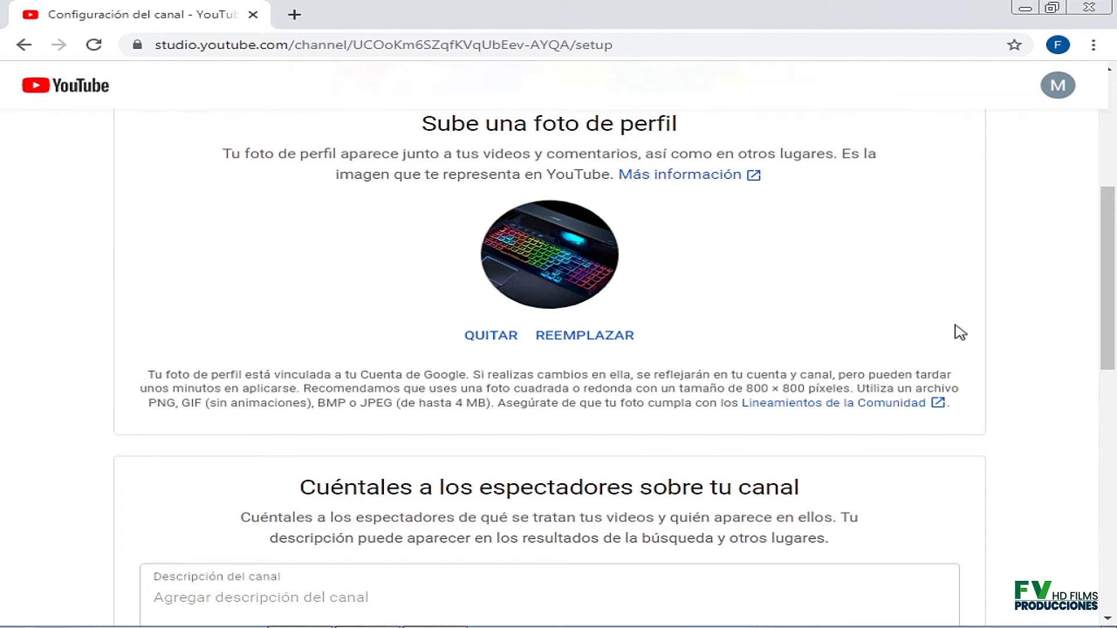
{"action": "scroll", "coordinate": [1086, 275], "scroll_direction": "down", "scroll_amount": 1}
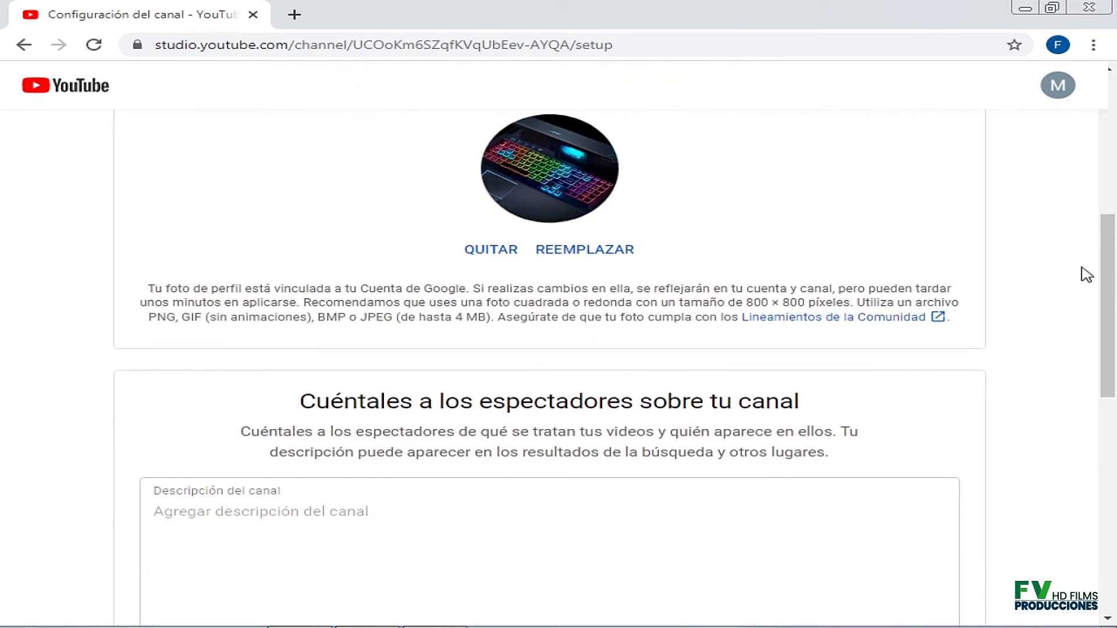
{"action": "scroll", "coordinate": [1085, 275], "scroll_direction": "down", "scroll_amount": 3}
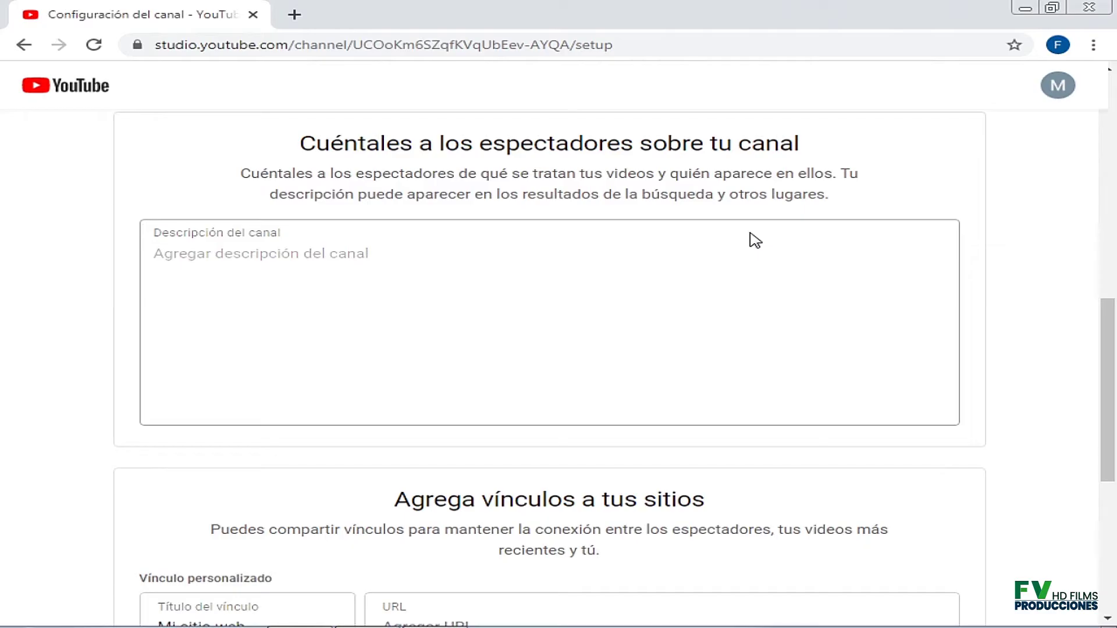
Write the channel description 'Aqui encontrará videos tutoriales de Marketing', correcting a typo.
{"action": "left_click", "coordinate": [253, 257]}
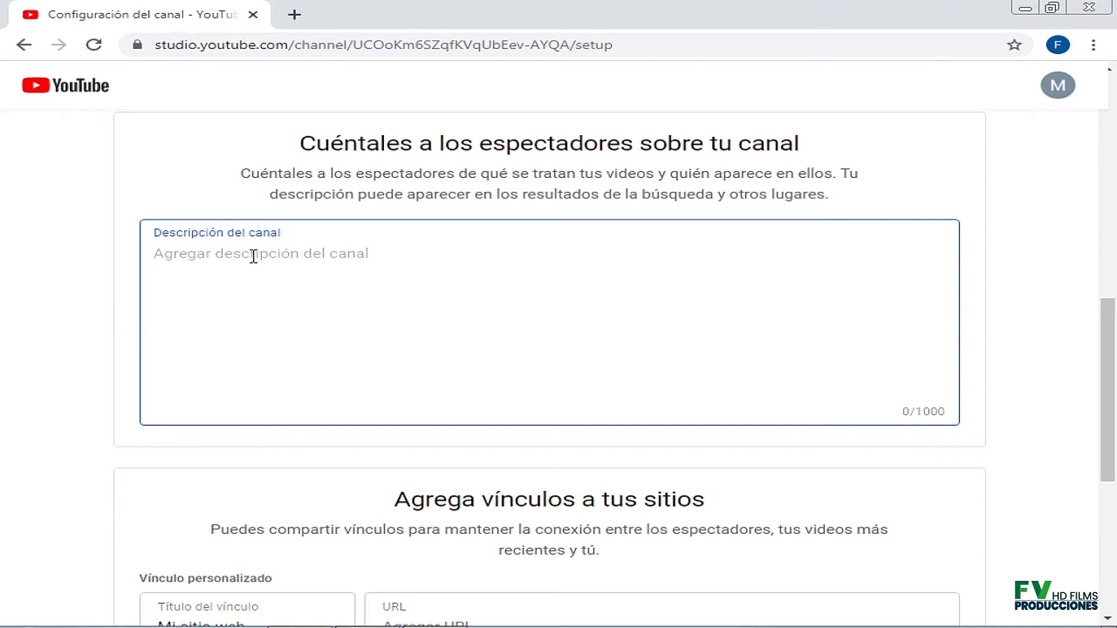
{"action": "type", "text": "A"}
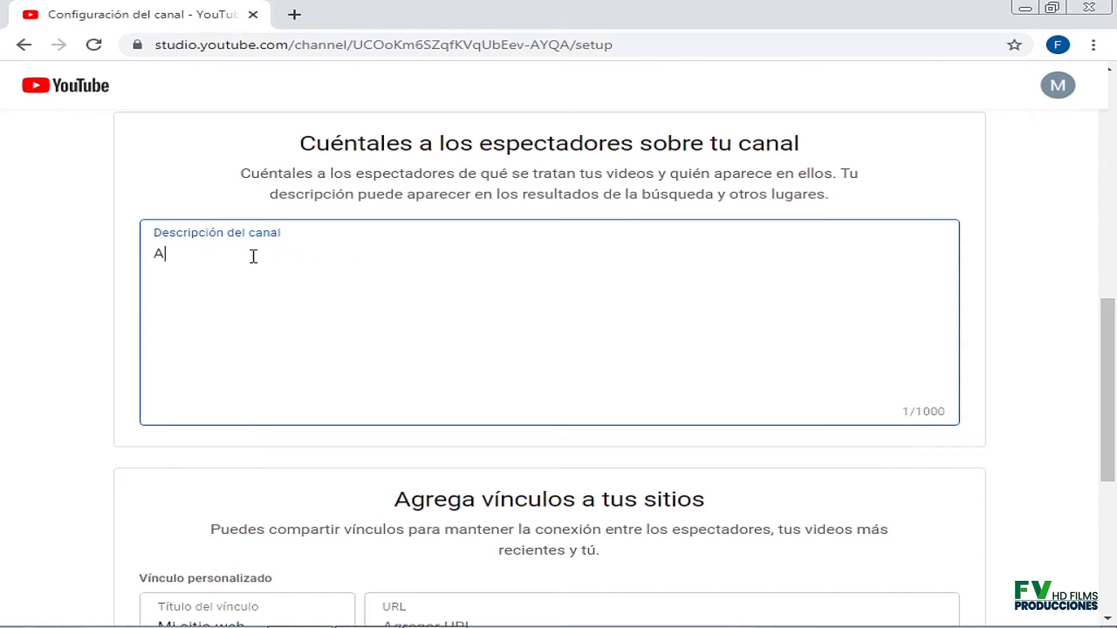
{"action": "type", "text": "qui encontrará vid"}
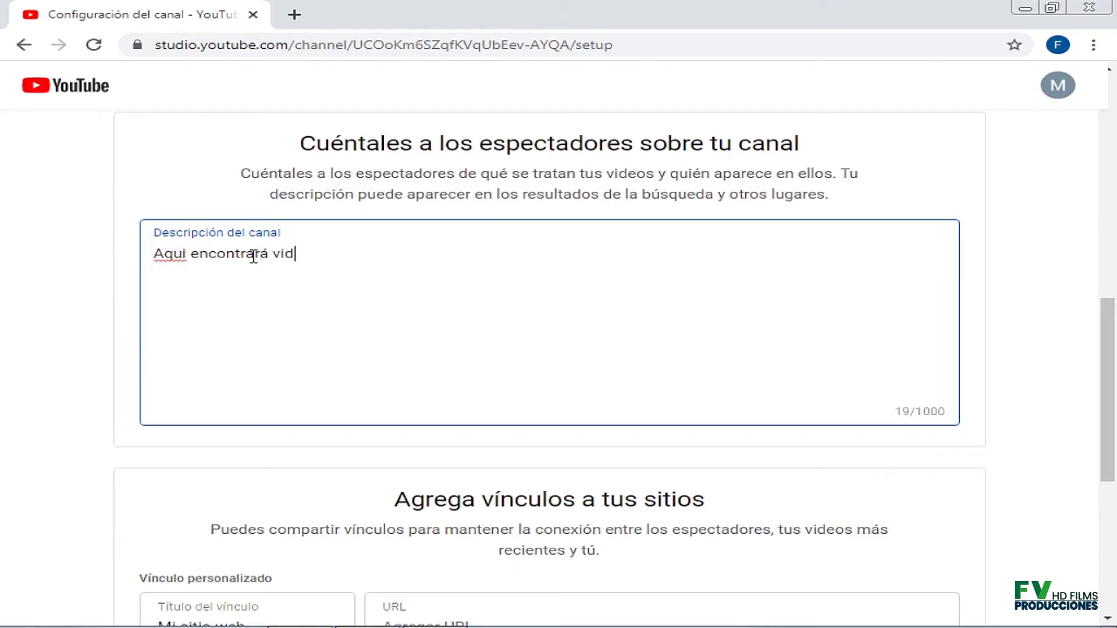
{"action": "type", "text": "eos tutoriales de Mar"}
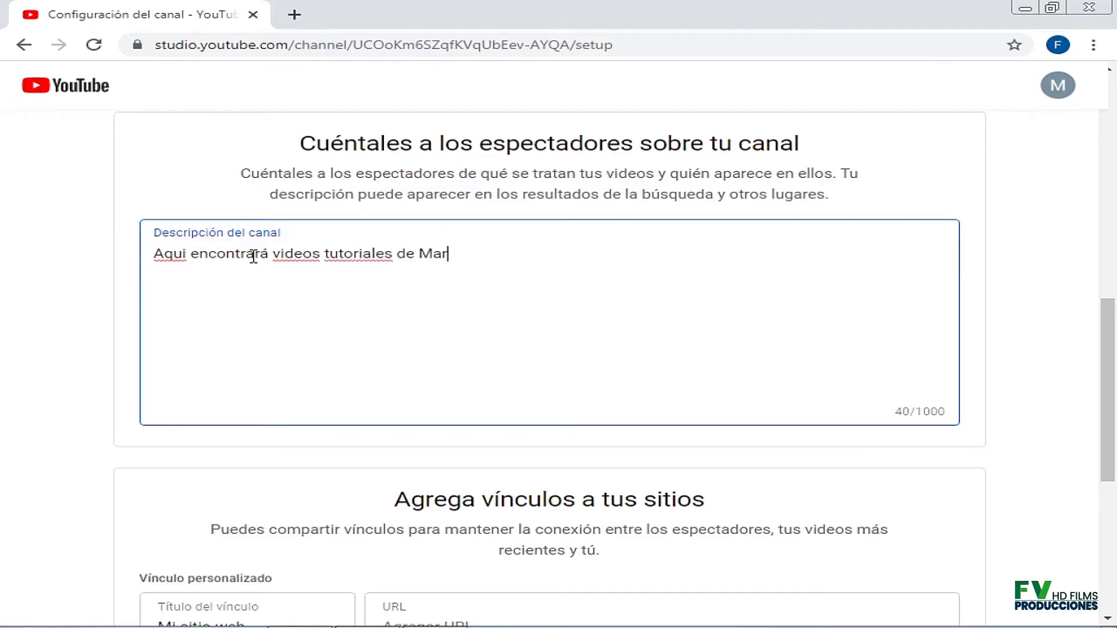
{"action": "type", "text": "keting"}
Scroll down to the 'Agrega vínculos a tus sitios' section, leaving all link fields empty.
{"action": "scroll", "coordinate": [1021, 346], "scroll_direction": "up", "scroll_amount": 1}
{"action": "scroll", "coordinate": [1022, 346], "scroll_direction": "down", "scroll_amount": 5}
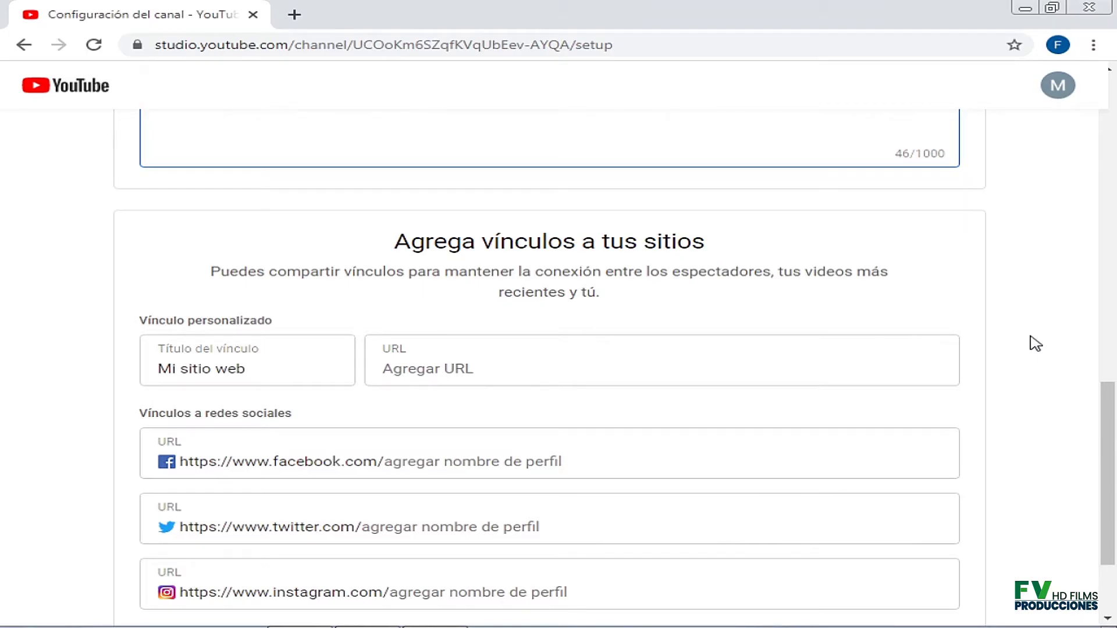
{"action": "scroll", "coordinate": [1035, 343], "scroll_direction": "down", "scroll_amount": 2}
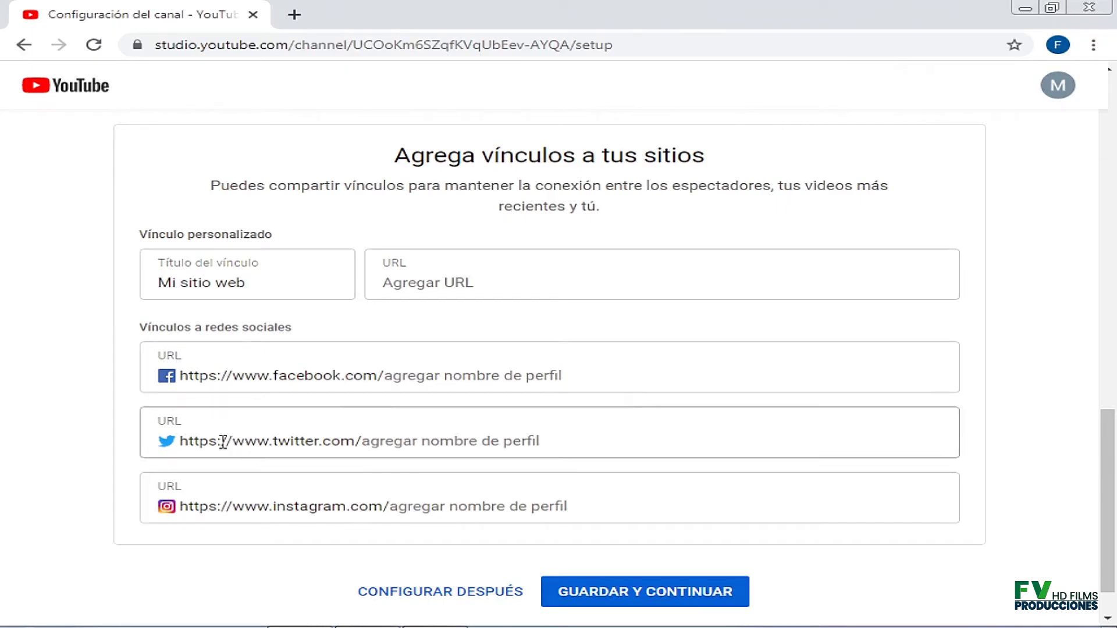
{"action": "scroll", "coordinate": [393, 473], "scroll_direction": "down", "scroll_amount": 1}
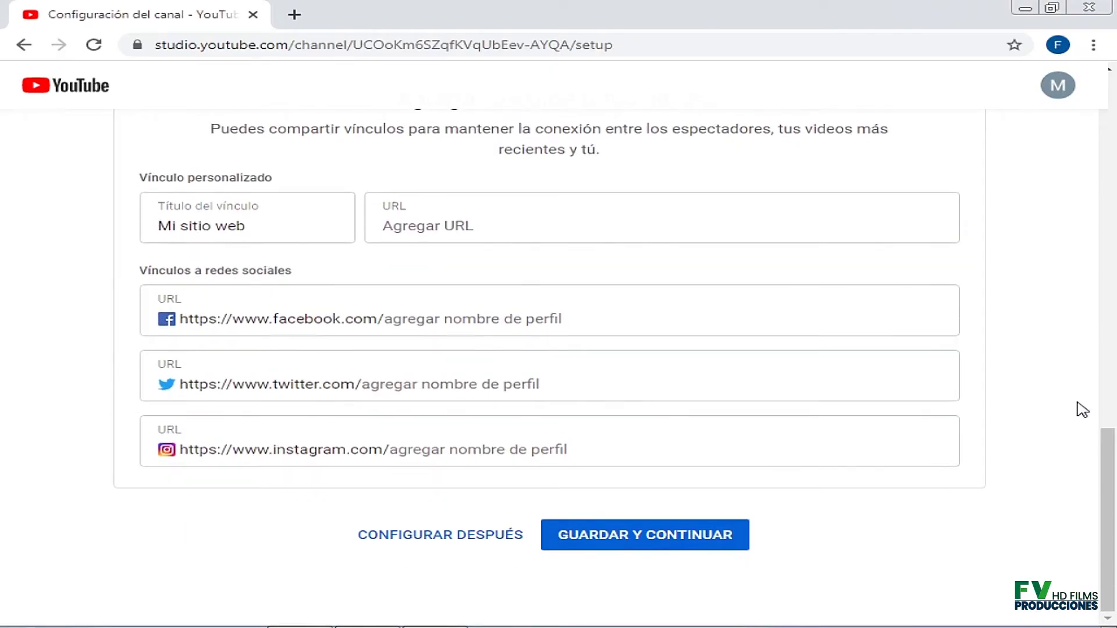
{"action": "scroll", "coordinate": [1083, 410], "scroll_direction": "up", "scroll_amount": 8}
{"action": "left_click_drag", "start_coordinate": [1107, 355], "coordinate": [1085, 551]}
Save with GUARDAR Y CONTINUAR and view the new Marketing 3000 channel home page.
{"action": "left_click", "coordinate": [647, 536]}
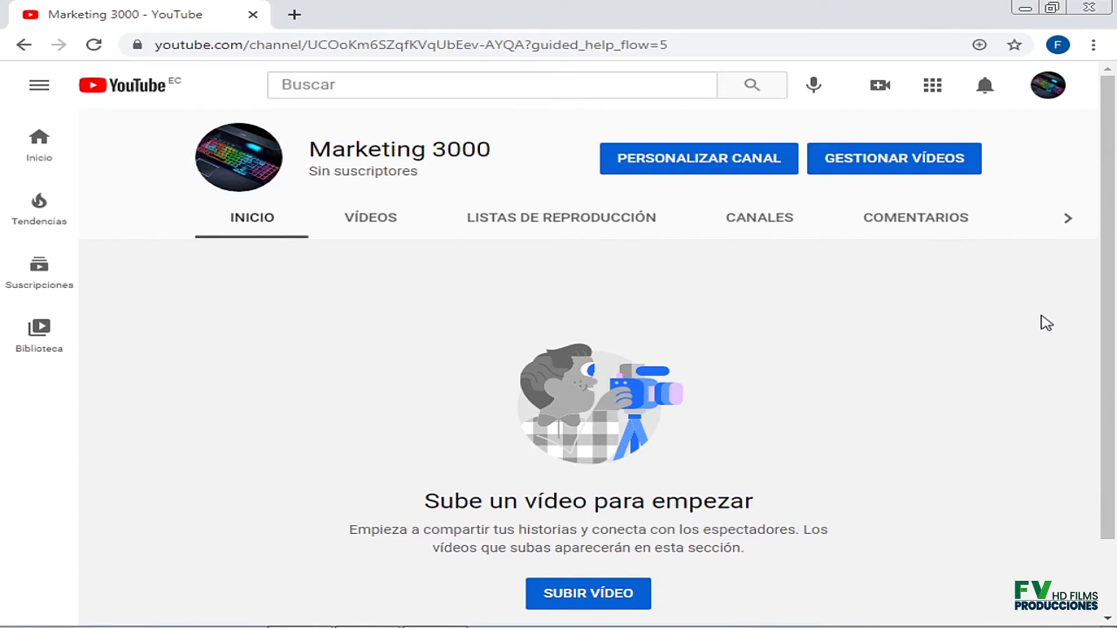
{"action": "mouse_move", "coordinate": [263, 177]}
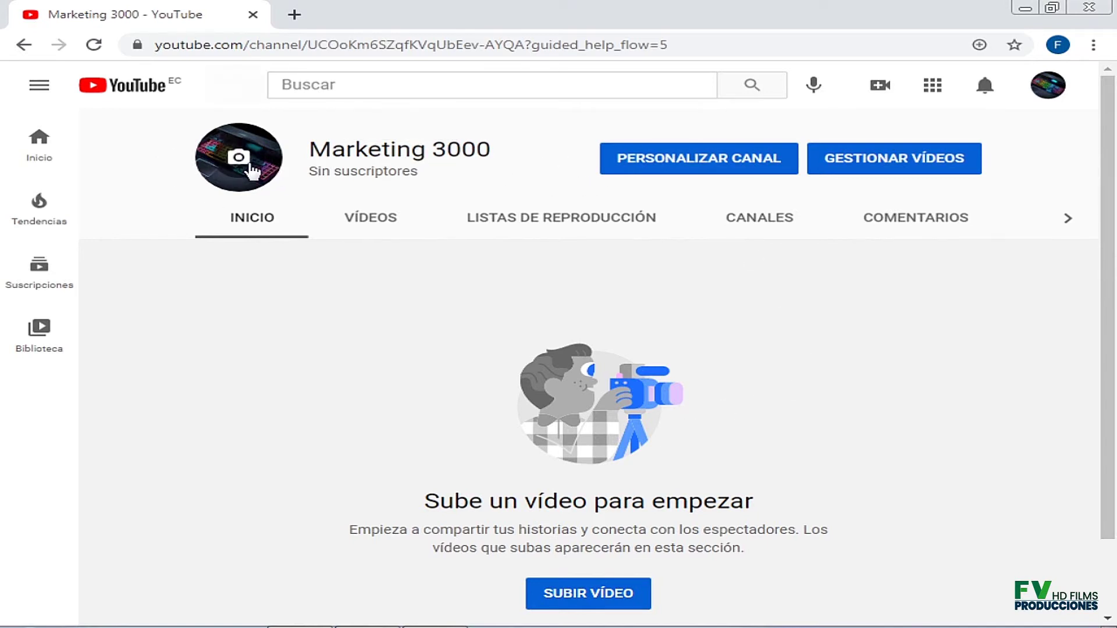
{"action": "mouse_move", "coordinate": [242, 155]}
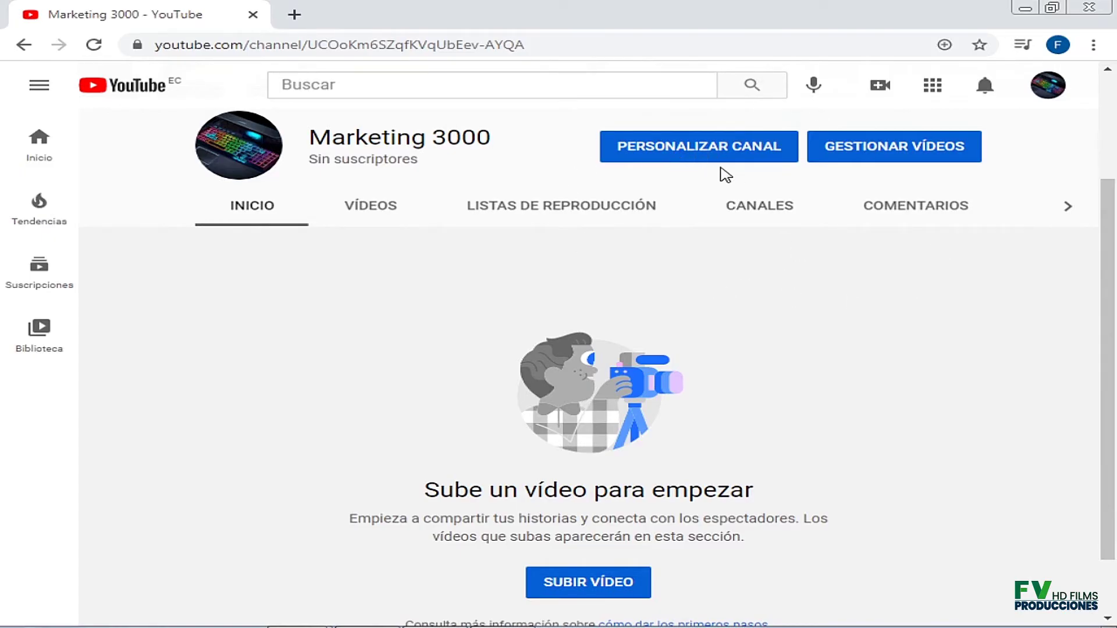
Open PERSONALIZAR CANAL's Desarrollo de la marca tab and scroll to the banner upload slot.
{"action": "left_click", "coordinate": [685, 152]}
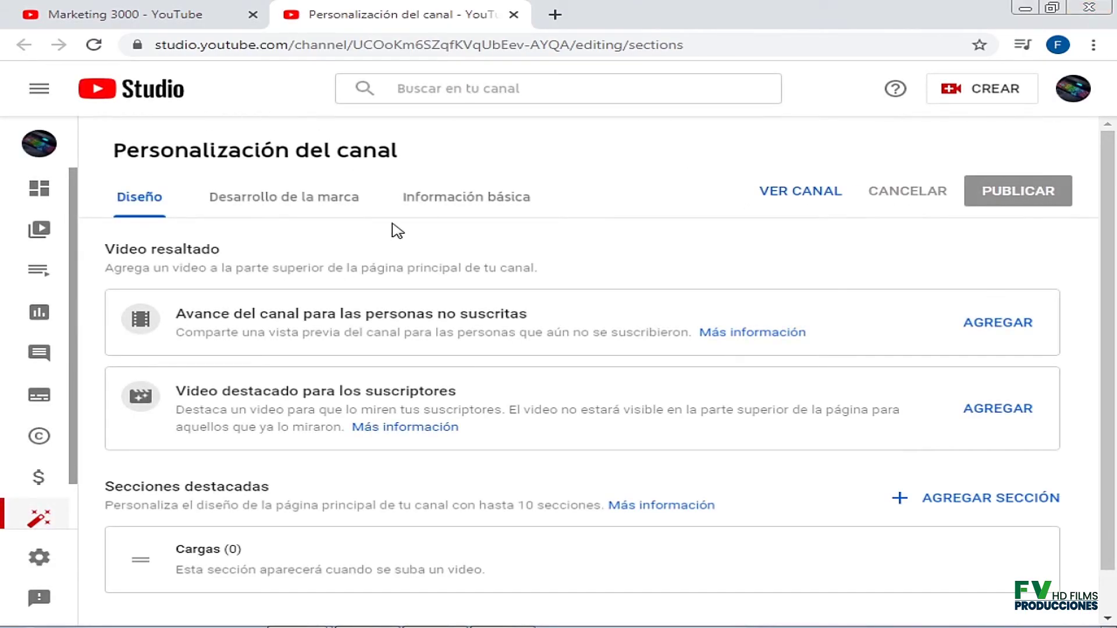
{"action": "left_click", "coordinate": [302, 204]}
{"action": "left_click", "coordinate": [778, 15]}
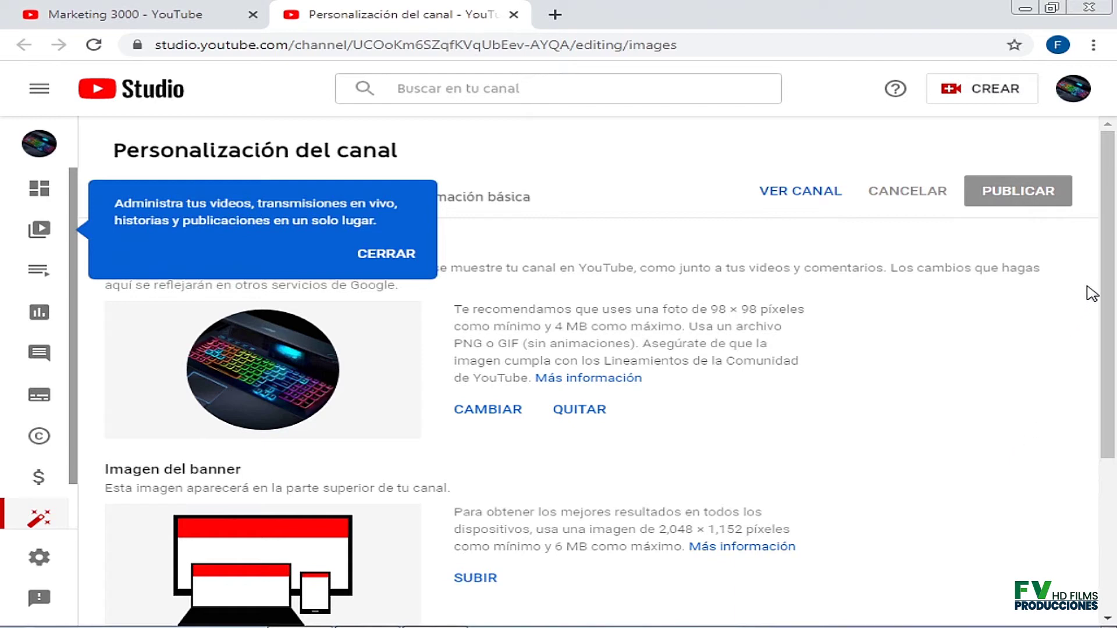
{"action": "left_click_drag", "start_coordinate": [1114, 210], "coordinate": [1092, 188]}
{"action": "left_click", "coordinate": [391, 264]}
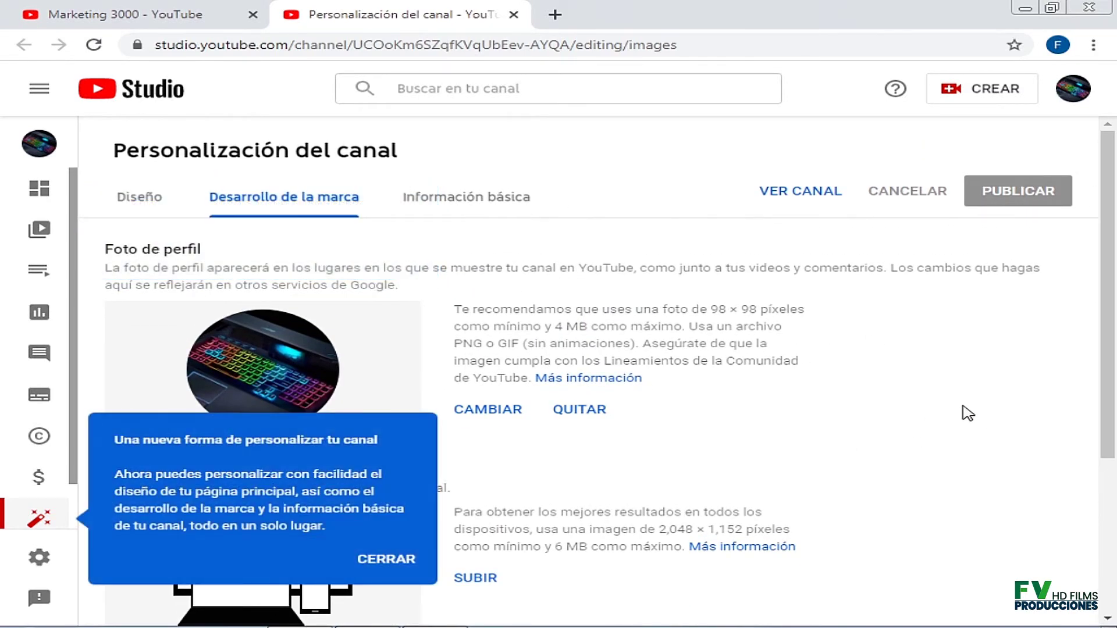
{"action": "scroll", "coordinate": [1111, 317], "scroll_direction": "down", "scroll_amount": 2}
{"action": "scroll", "coordinate": [1111, 317], "scroll_direction": "up", "scroll_amount": 2}
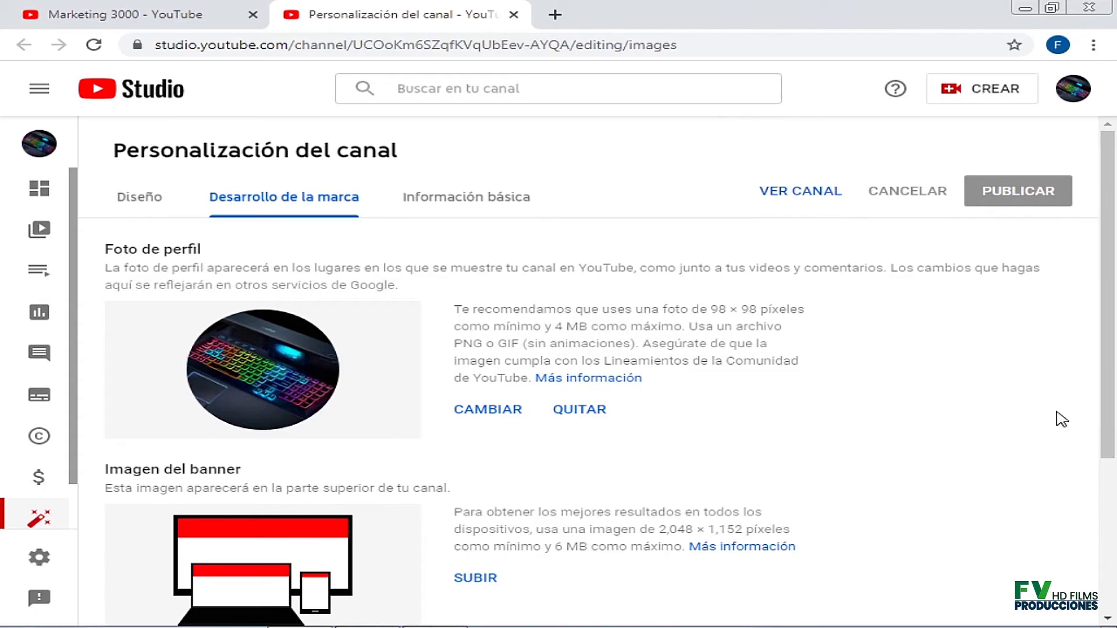
{"action": "scroll", "coordinate": [1062, 419], "scroll_direction": "down", "scroll_amount": 2}
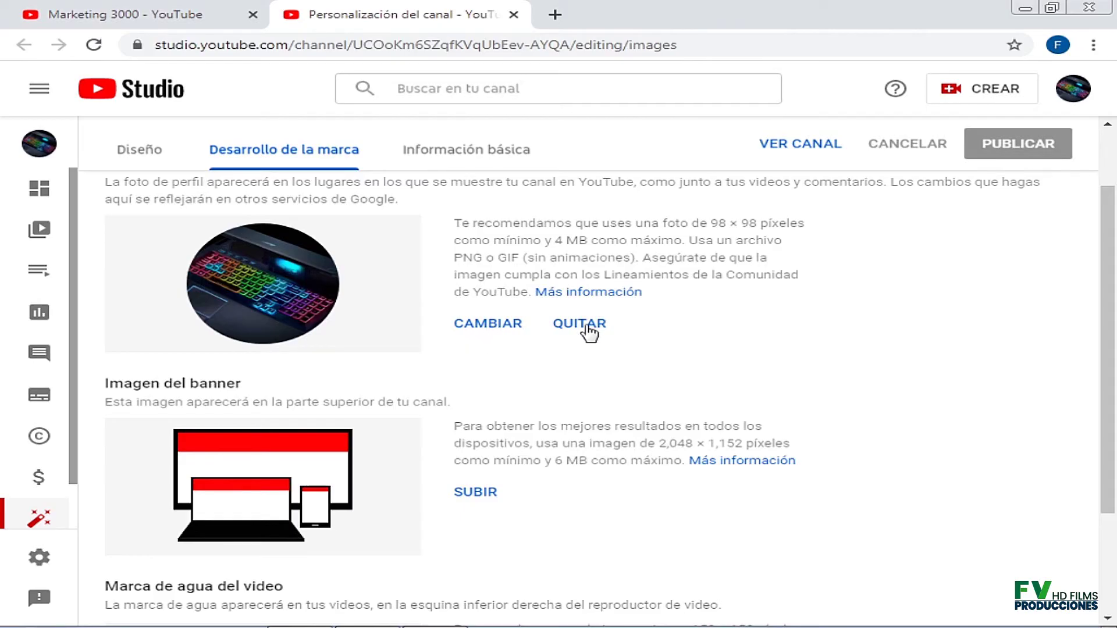
{"action": "scroll", "coordinate": [980, 343], "scroll_direction": "down", "scroll_amount": 1}
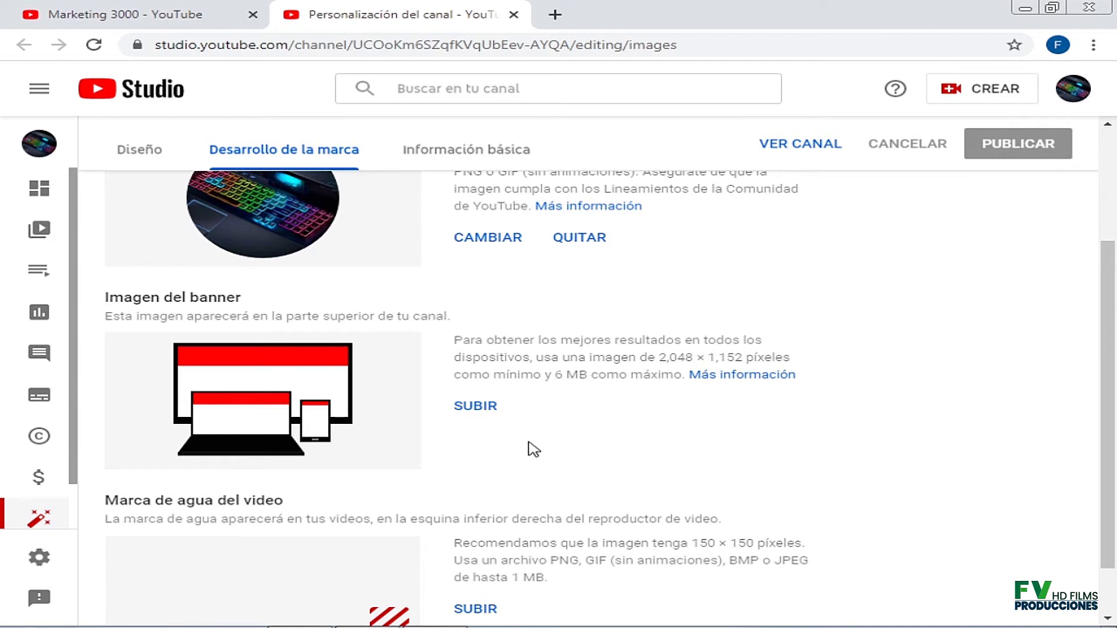
Upload the 'mark fot 1' image as the channel banner and accept the default crop.
{"action": "left_click", "coordinate": [475, 407]}
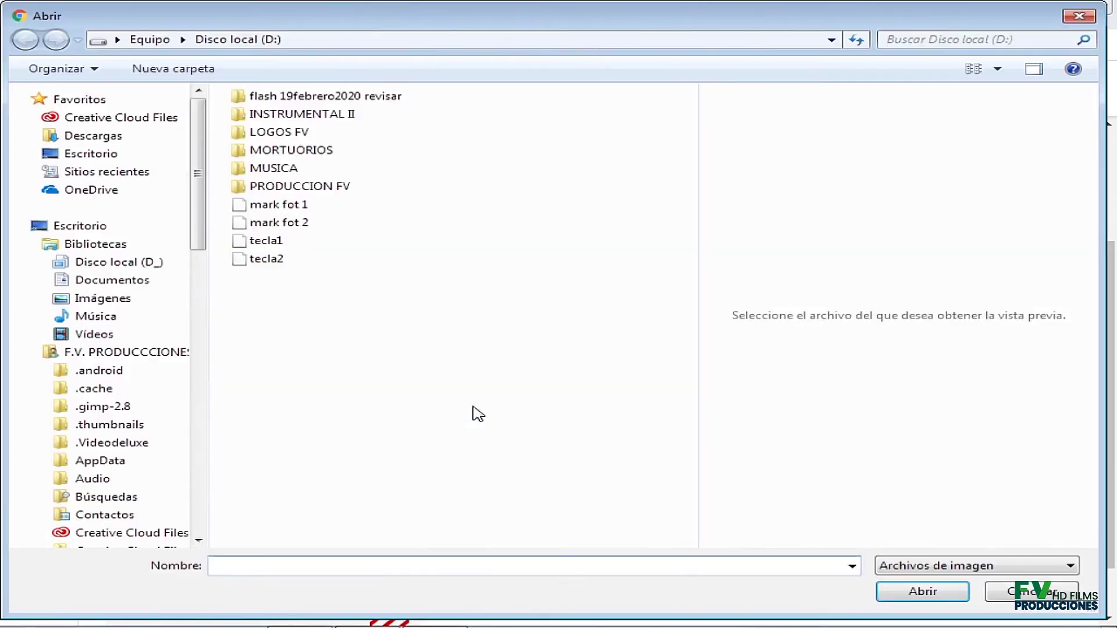
{"action": "left_click", "coordinate": [295, 222]}
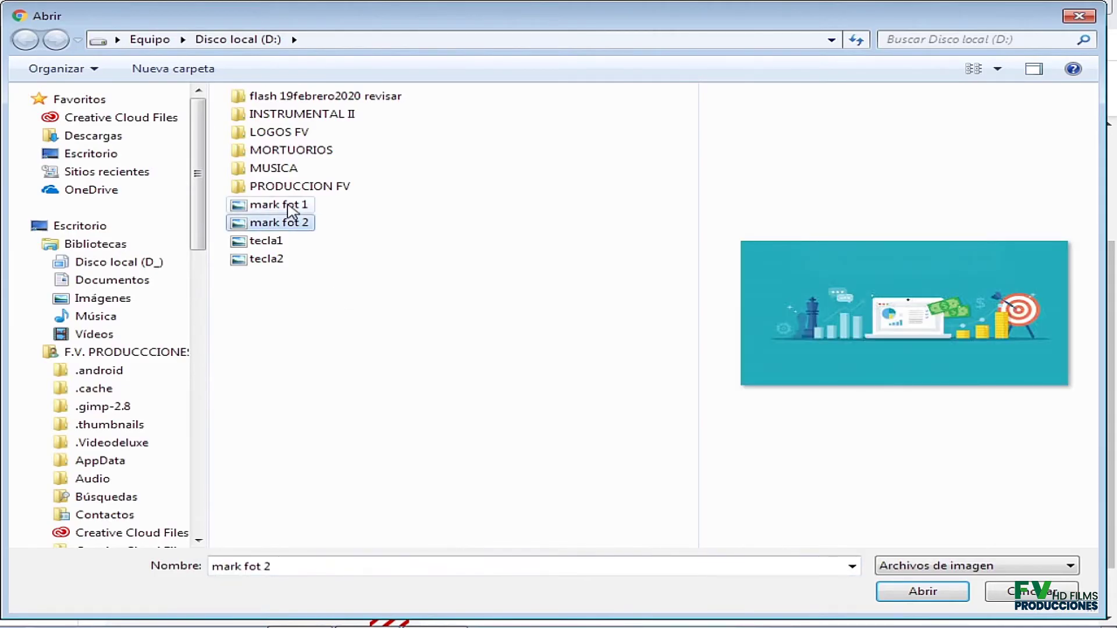
{"action": "left_click", "coordinate": [292, 210]}
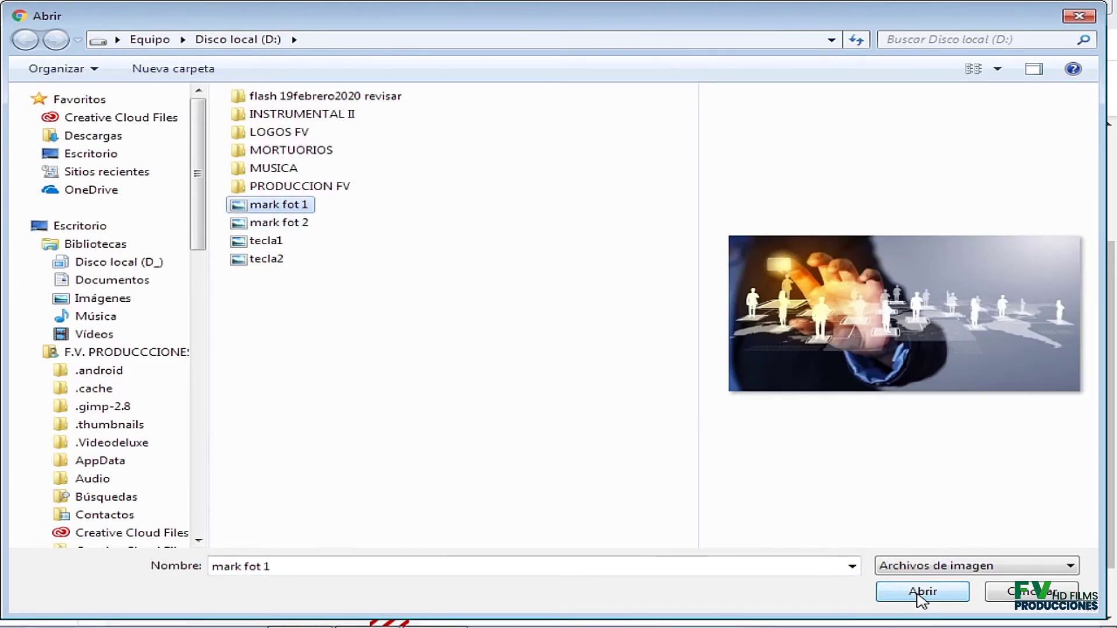
{"action": "left_click", "coordinate": [919, 594]}
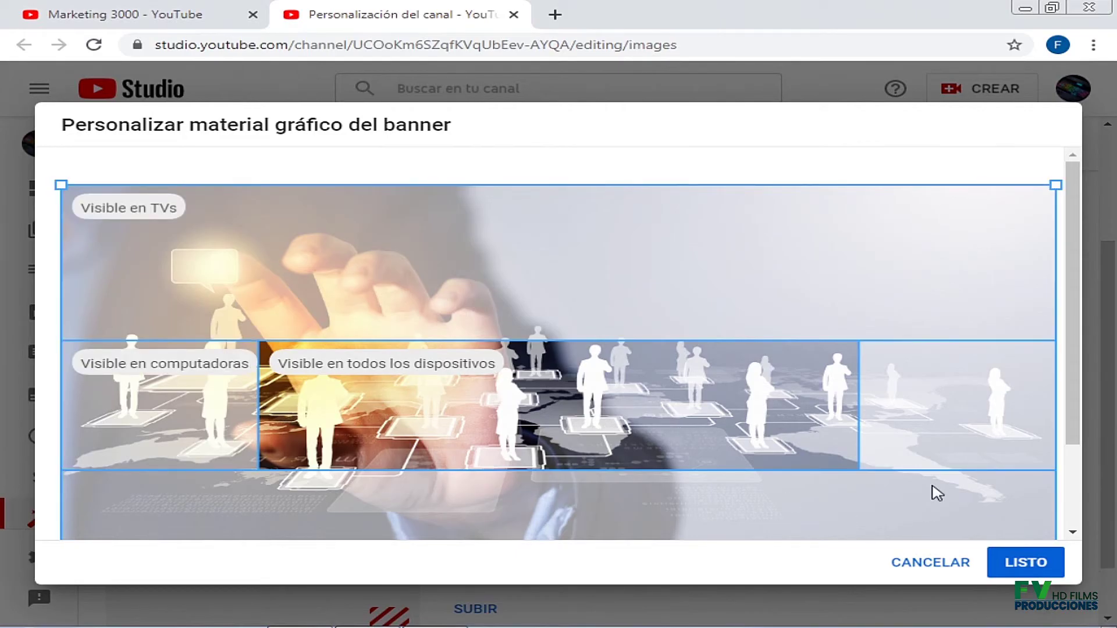
{"action": "left_click", "coordinate": [1026, 562]}
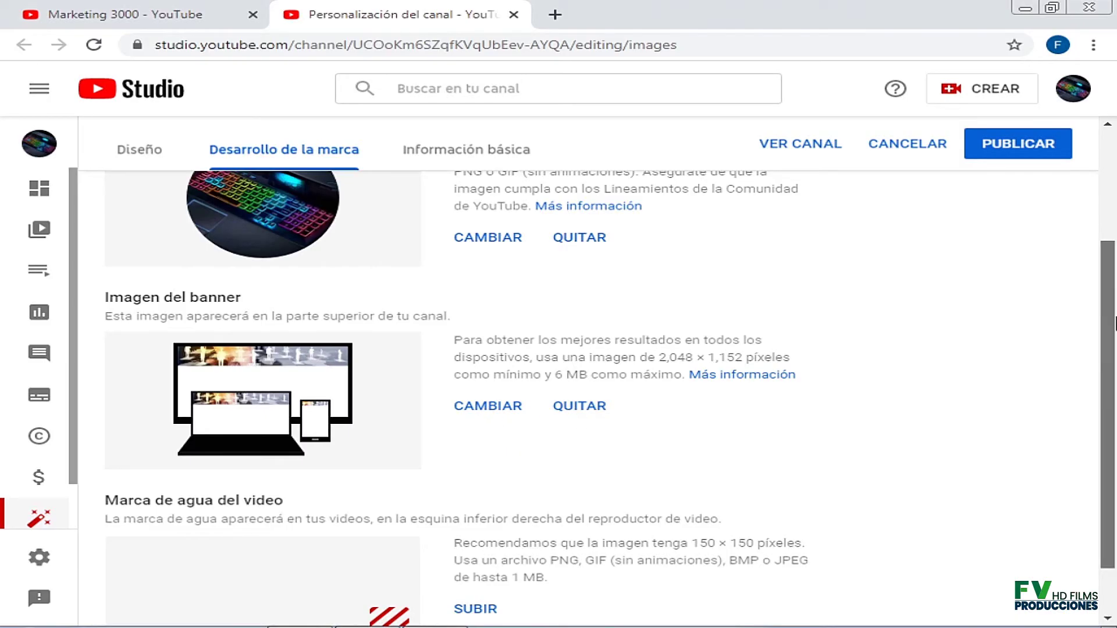
Scroll through the branding page to review the new profile photo and banner.
{"action": "left_click_drag", "start_coordinate": [1114, 323], "coordinate": [1109, 424]}
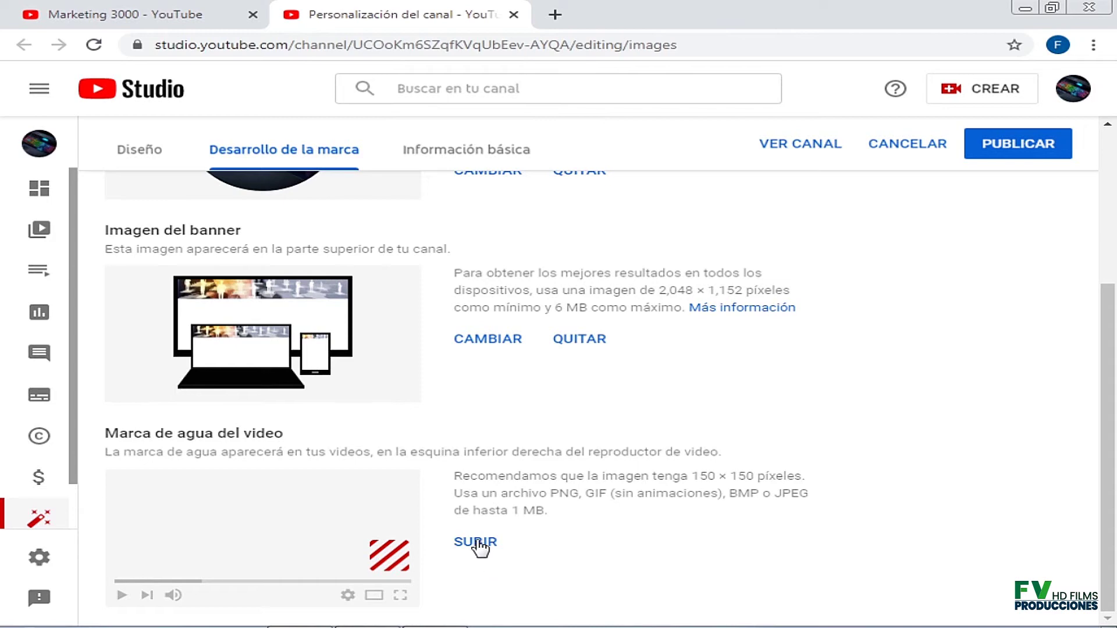
{"action": "scroll", "coordinate": [1079, 395], "scroll_direction": "up", "scroll_amount": 5}
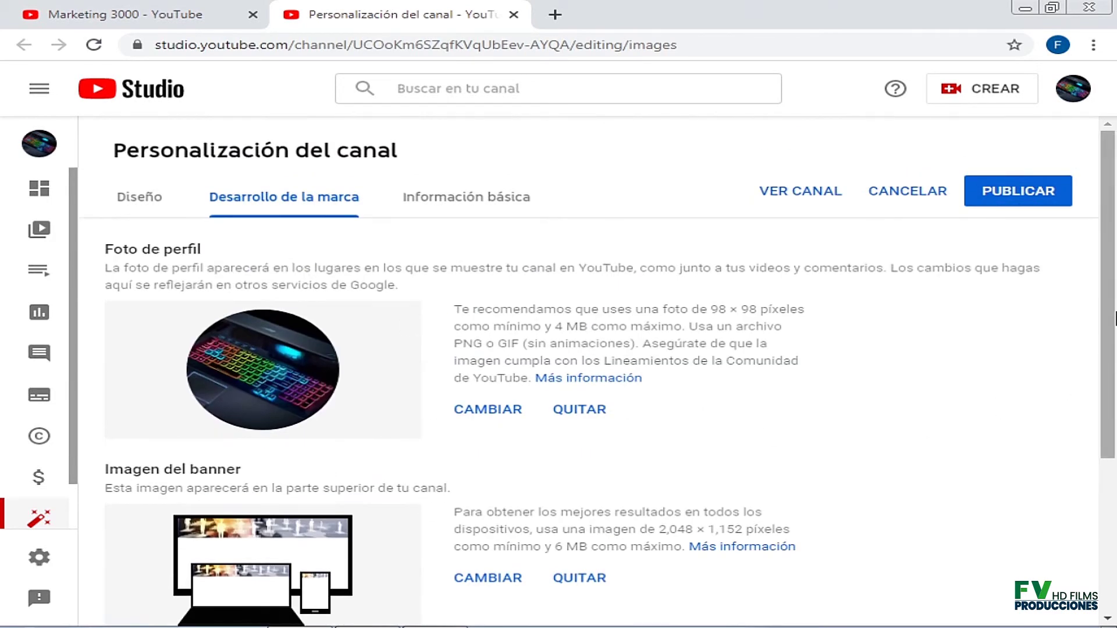
{"action": "scroll", "coordinate": [1114, 318], "scroll_direction": "down", "scroll_amount": 2}
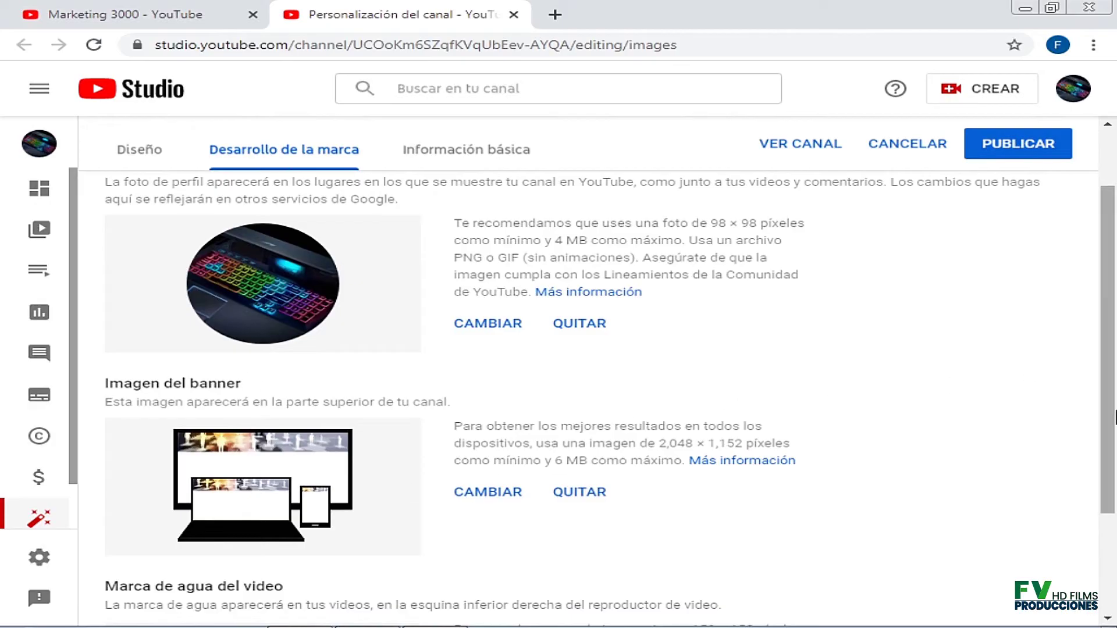
{"action": "scroll", "coordinate": [1114, 417], "scroll_direction": "down", "scroll_amount": 3}
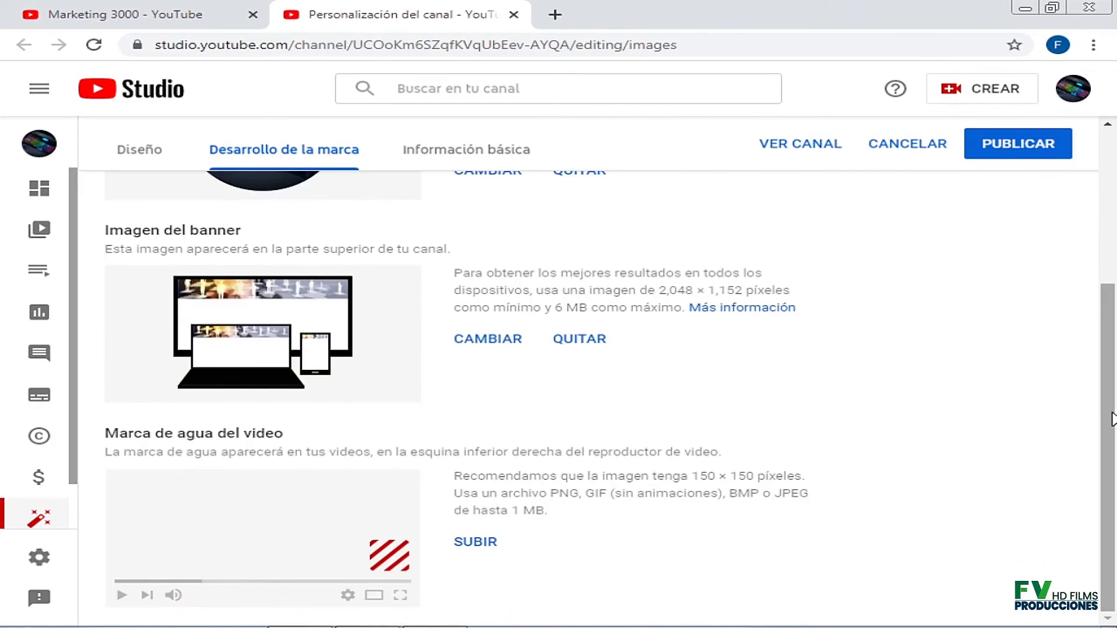
{"action": "scroll", "coordinate": [1114, 417], "scroll_direction": "up", "scroll_amount": 5}
{"action": "scroll", "coordinate": [1112, 419], "scroll_direction": "down", "scroll_amount": 4}
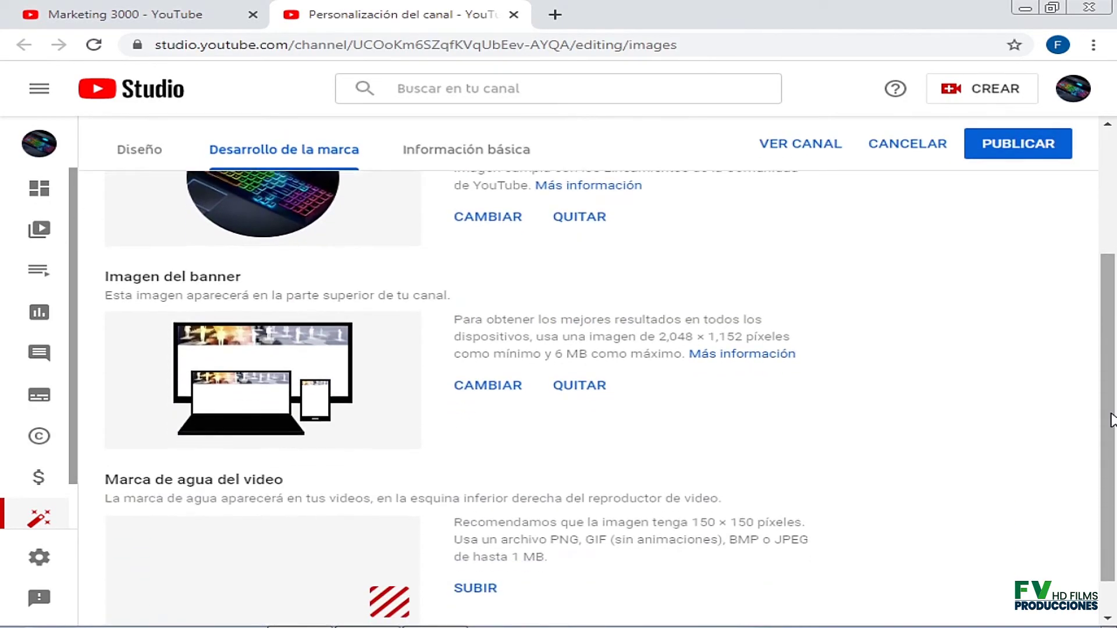
{"action": "scroll", "coordinate": [1113, 420], "scroll_direction": "up", "scroll_amount": 4}
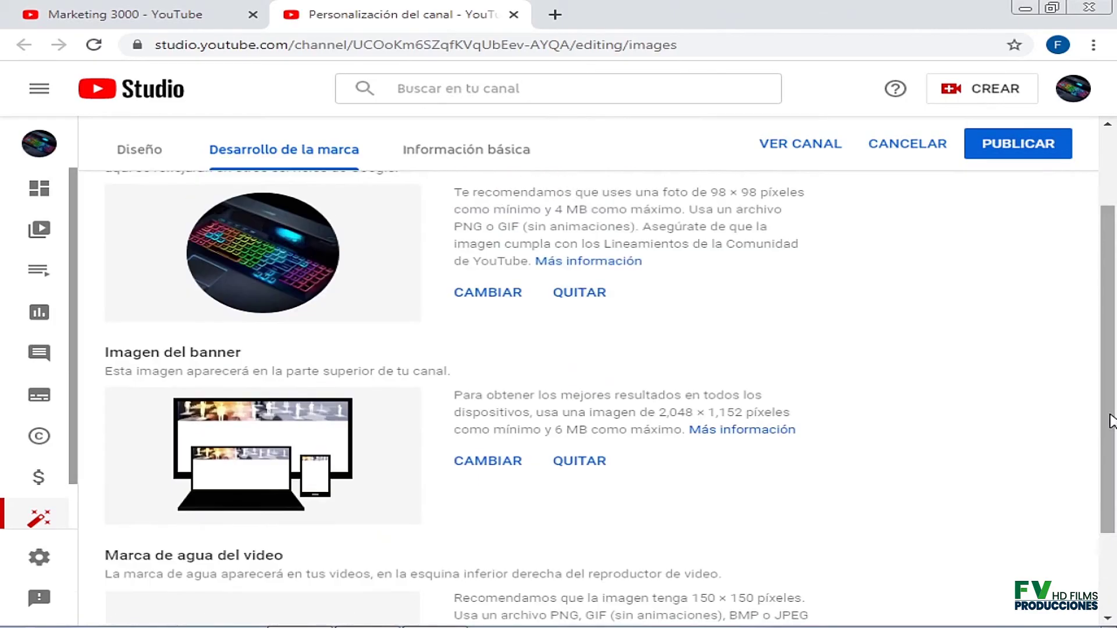
{"action": "scroll", "coordinate": [1112, 420], "scroll_direction": "down", "scroll_amount": 2}
{"action": "scroll", "coordinate": [1112, 420], "scroll_direction": "up", "scroll_amount": 2}
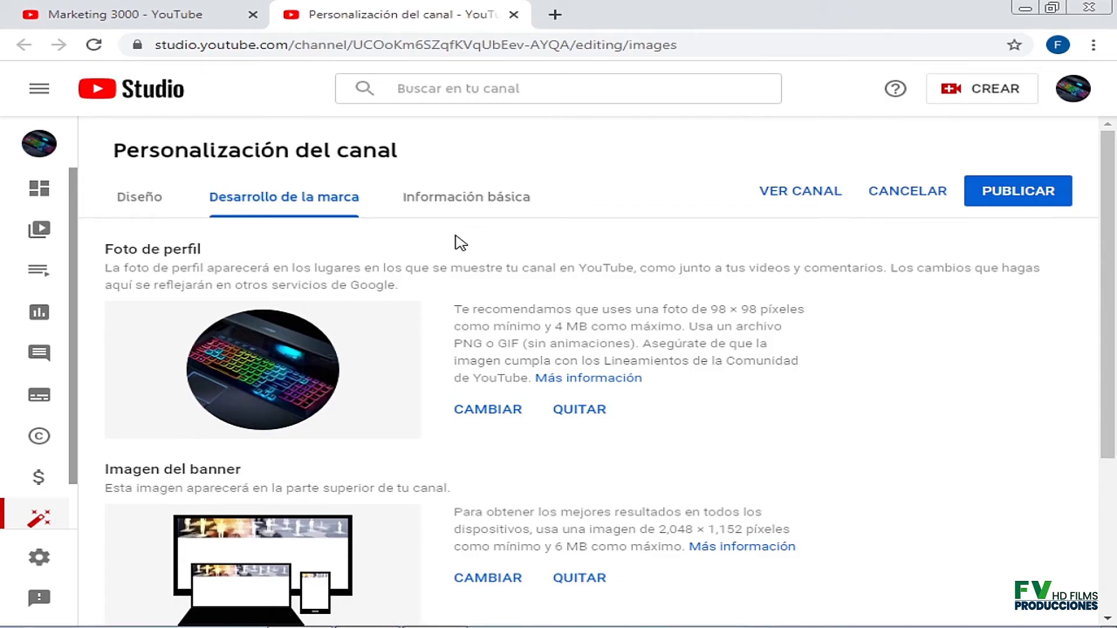
{"action": "scroll", "coordinate": [1108, 164], "scroll_direction": "down", "scroll_amount": 3}
{"action": "scroll", "coordinate": [1108, 164], "scroll_direction": "up", "scroll_amount": 2}
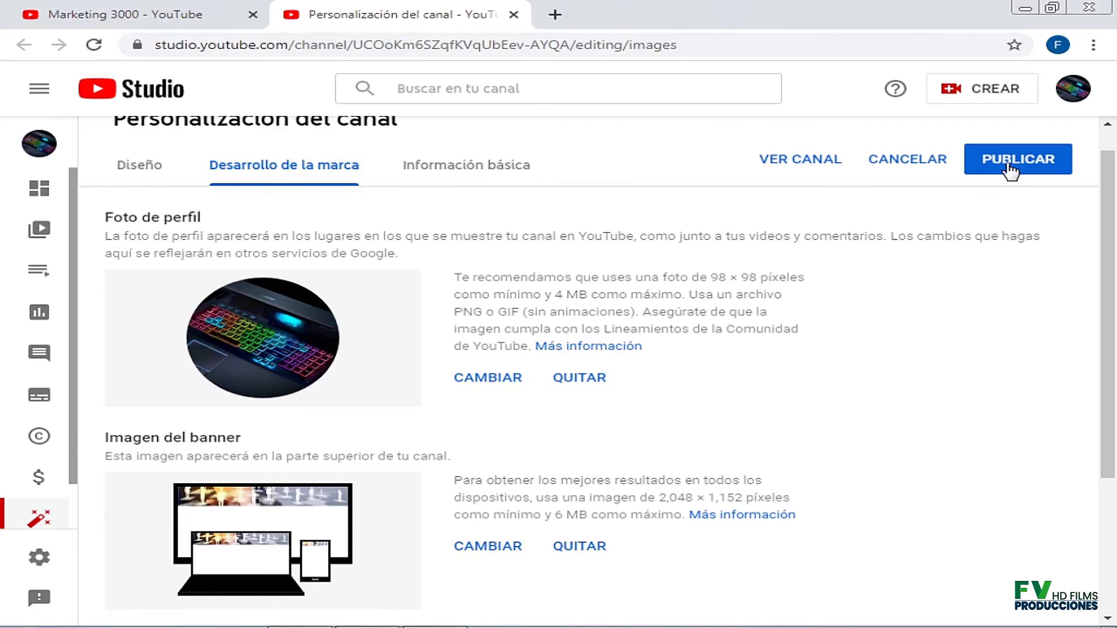
{"action": "left_click_drag", "start_coordinate": [1107, 263], "coordinate": [1109, 412]}
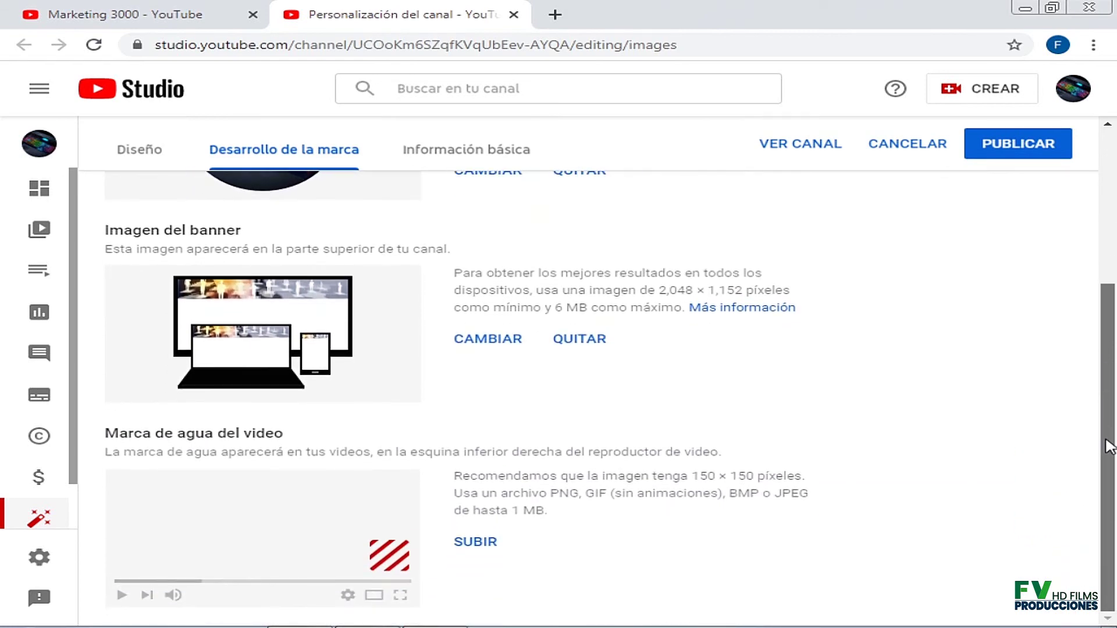
{"action": "scroll", "coordinate": [1108, 447], "scroll_direction": "up", "scroll_amount": 5}
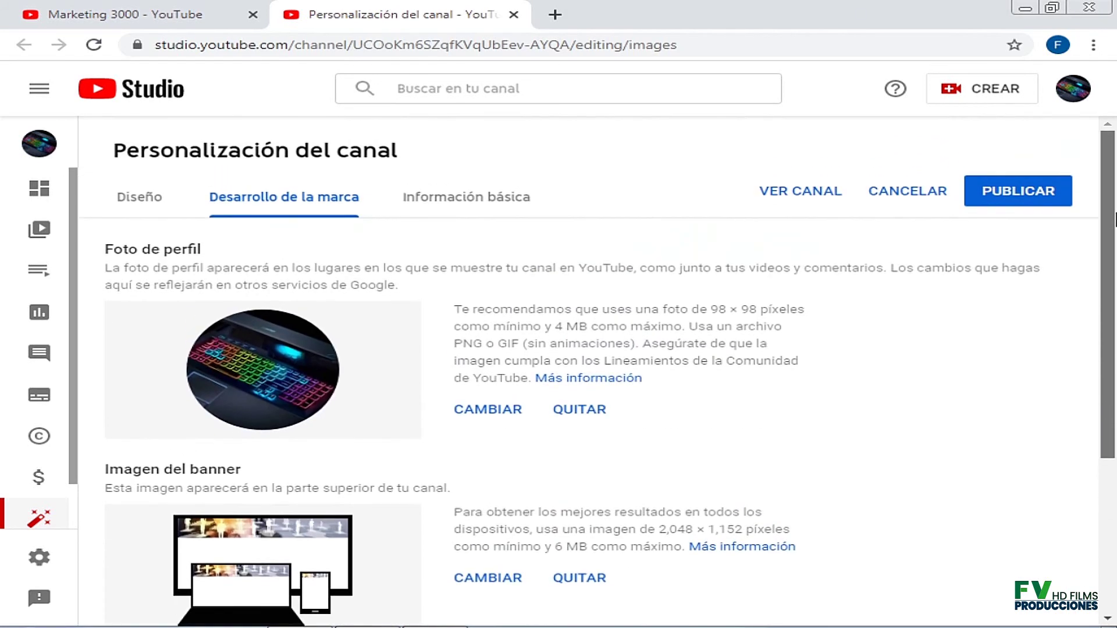
Publish the branding changes with PUBLICAR so the banner goes live.
{"action": "left_click", "coordinate": [1035, 198]}
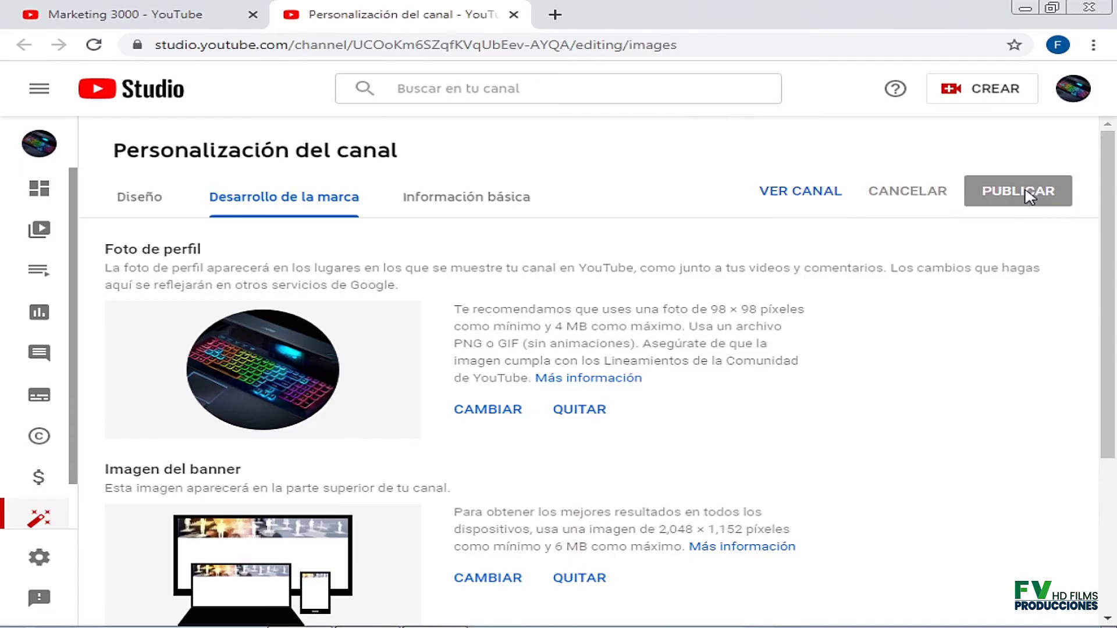
{"action": "scroll", "coordinate": [1101, 367], "scroll_direction": "down", "scroll_amount": 4}
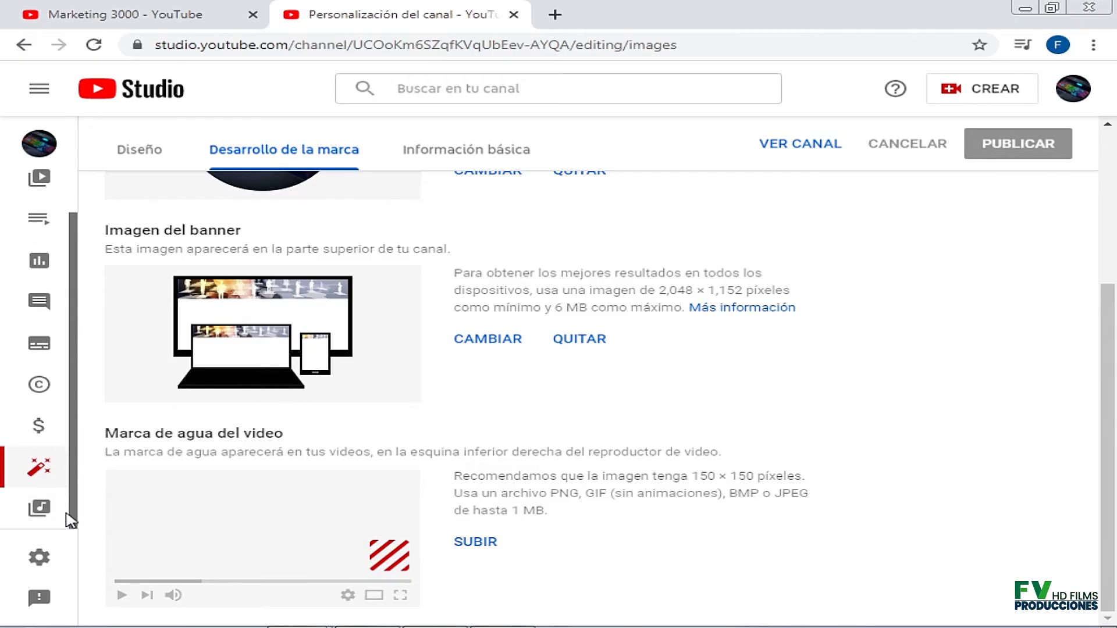
{"action": "scroll", "coordinate": [67, 514], "scroll_direction": "down", "scroll_amount": 1}
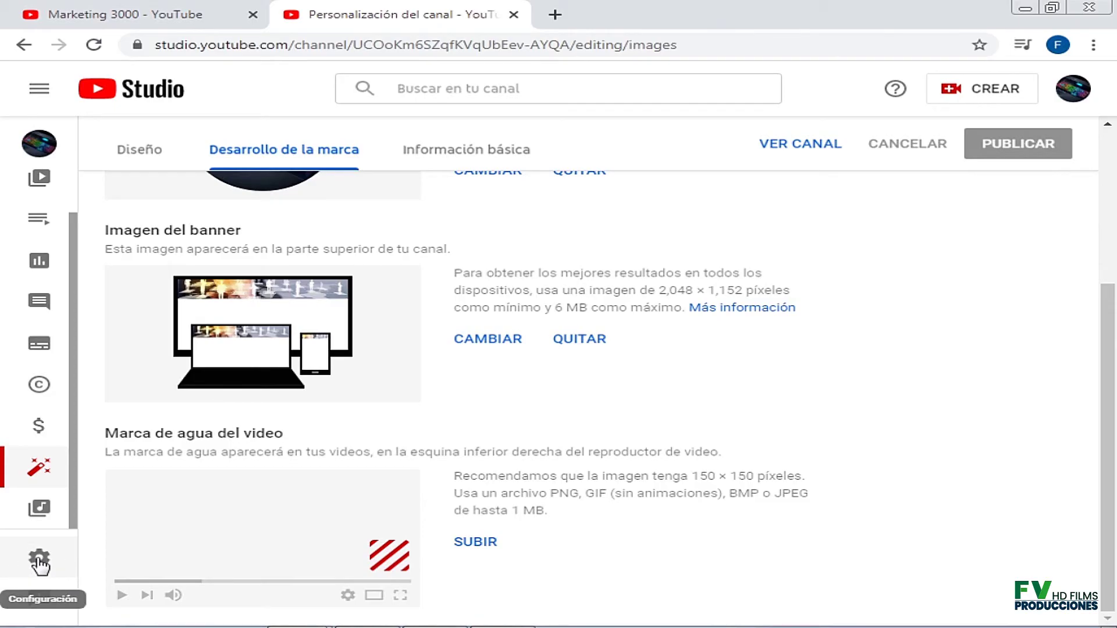
In Settings > Channel > Basic information, choose Ecuador as the country of residence.
{"action": "left_click", "coordinate": [39, 562]}
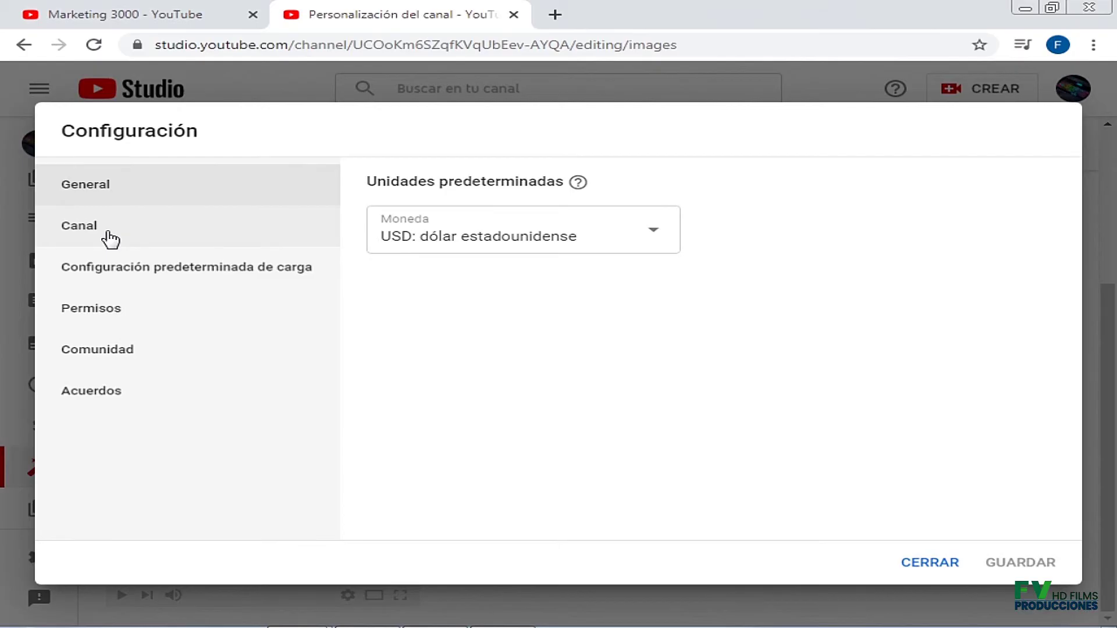
{"action": "left_click", "coordinate": [110, 238]}
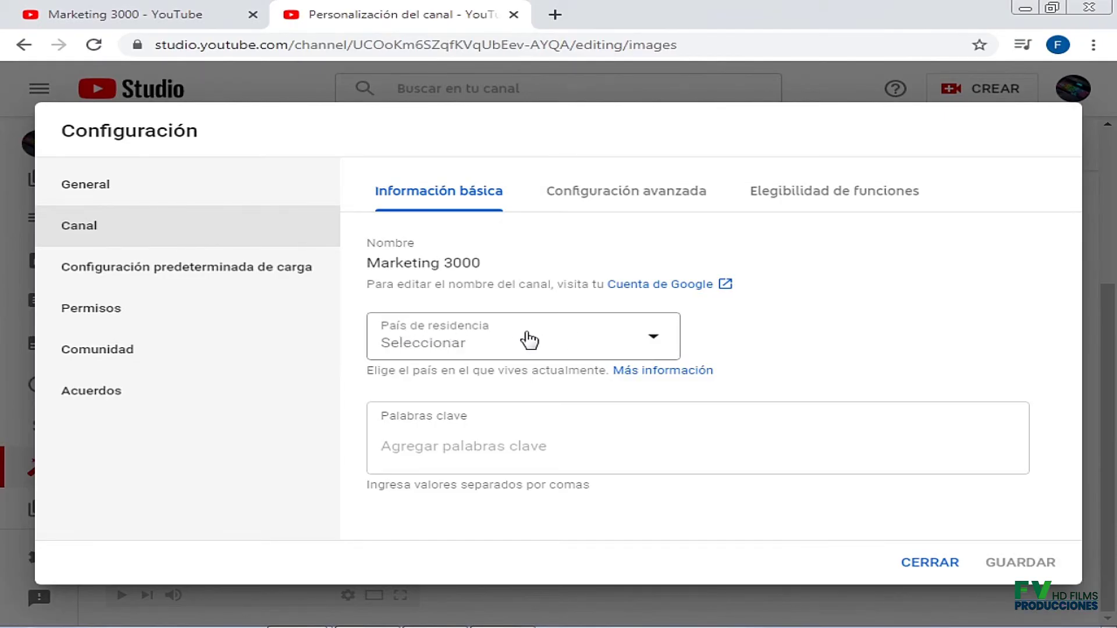
{"action": "left_click", "coordinate": [659, 336]}
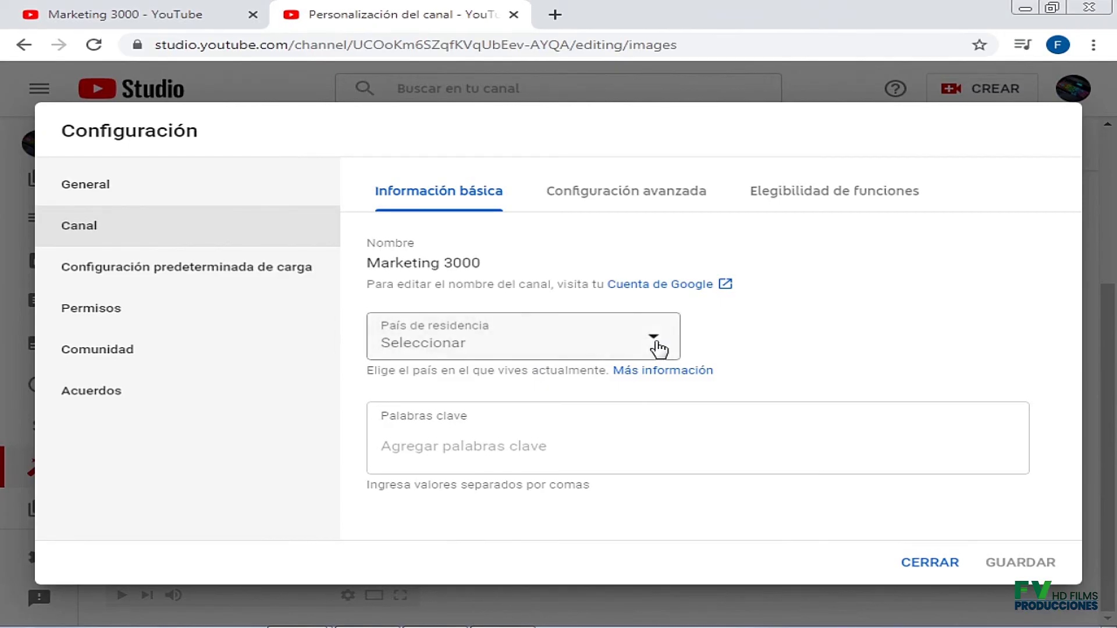
{"action": "scroll", "coordinate": [652, 348], "scroll_direction": "down", "scroll_amount": 2}
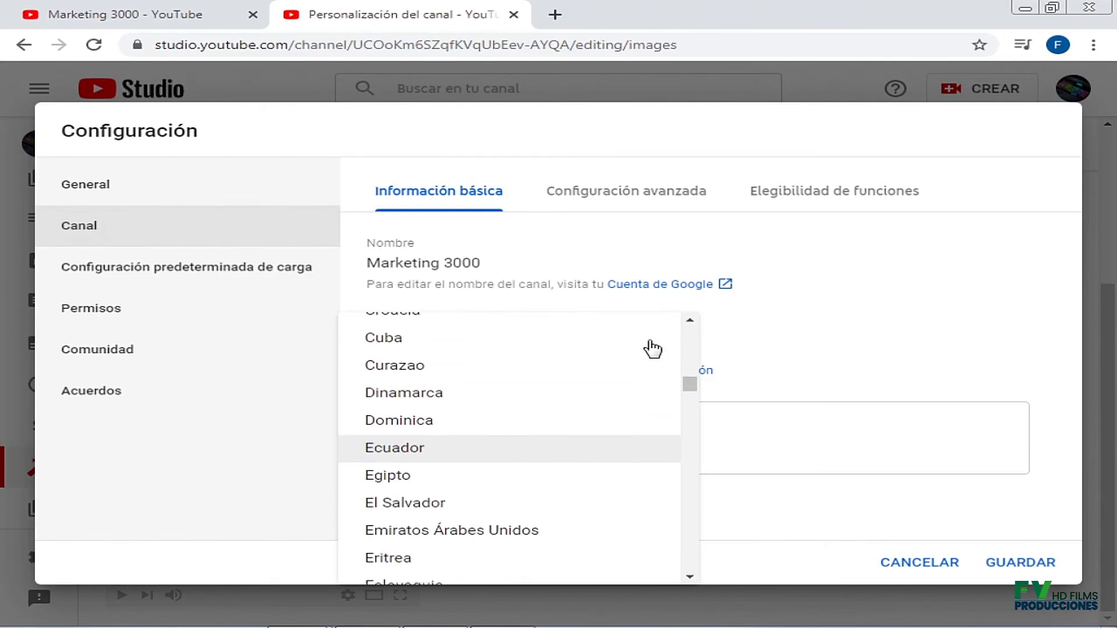
{"action": "scroll", "coordinate": [653, 348], "scroll_direction": "down", "scroll_amount": 2}
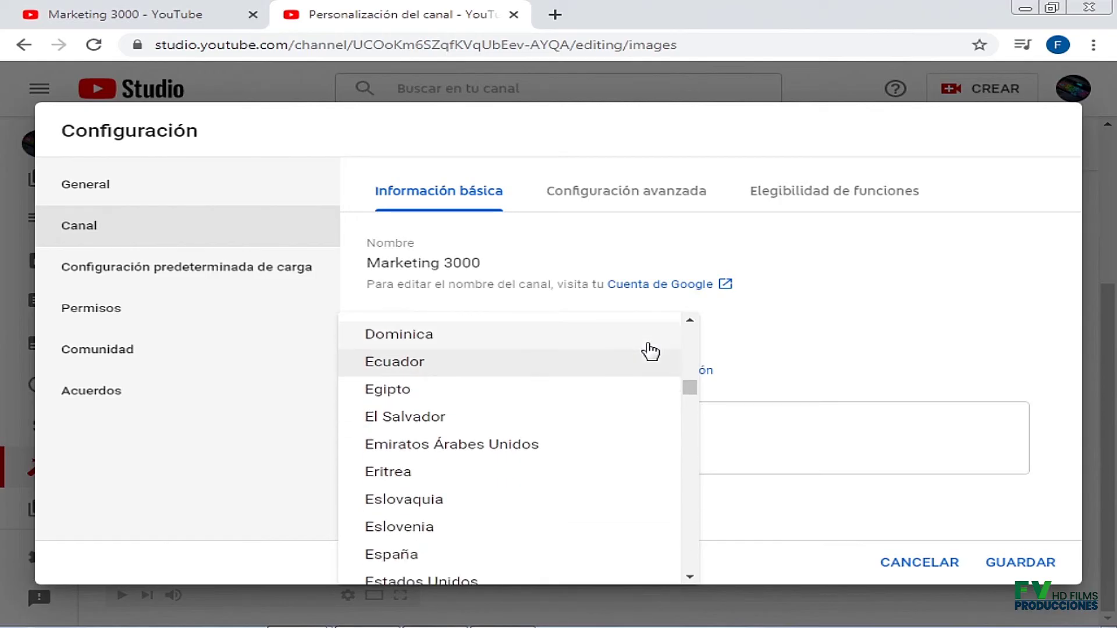
{"action": "left_click", "coordinate": [559, 361]}
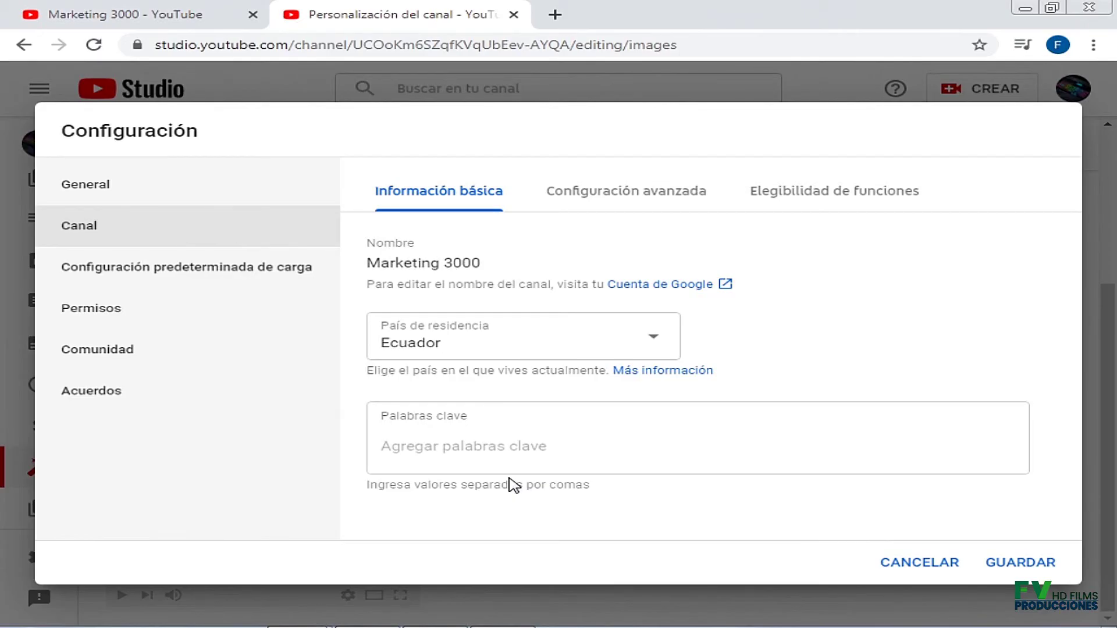
Enter 'marketing,tutoriales,redes sociales' as channel keywords and save the country and keyword settings.
{"action": "left_click", "coordinate": [445, 445]}
{"action": "type", "text": "ma"}
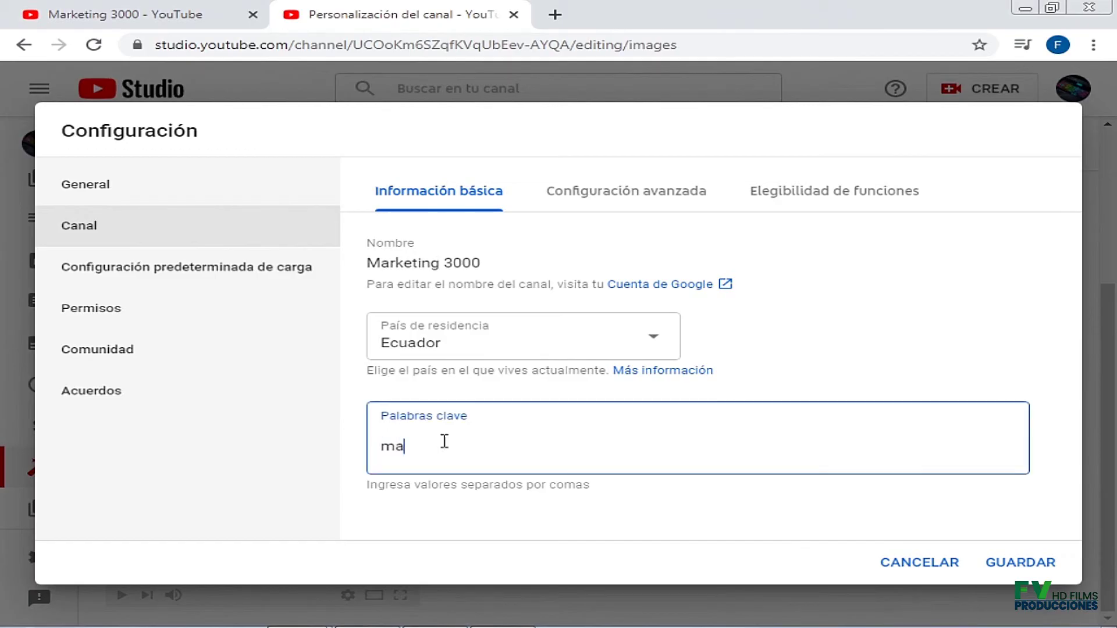
{"action": "type", "text": "rketing,"}
{"action": "type", "text": "tutoria"}
{"action": "type", "text": "les"}
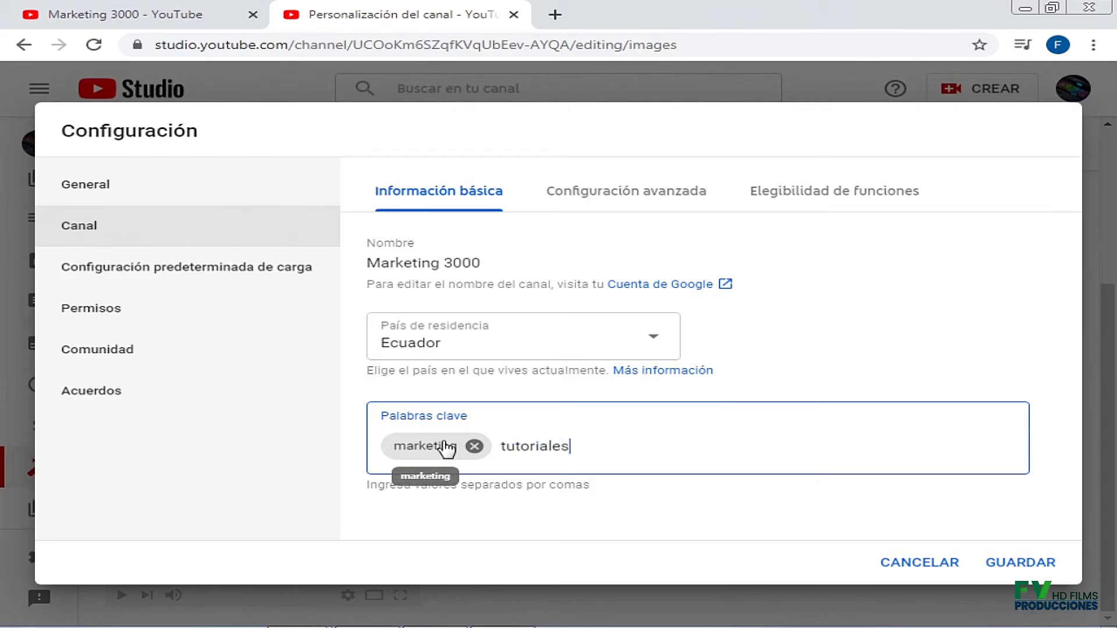
{"action": "type", "text": ",redes socia"}
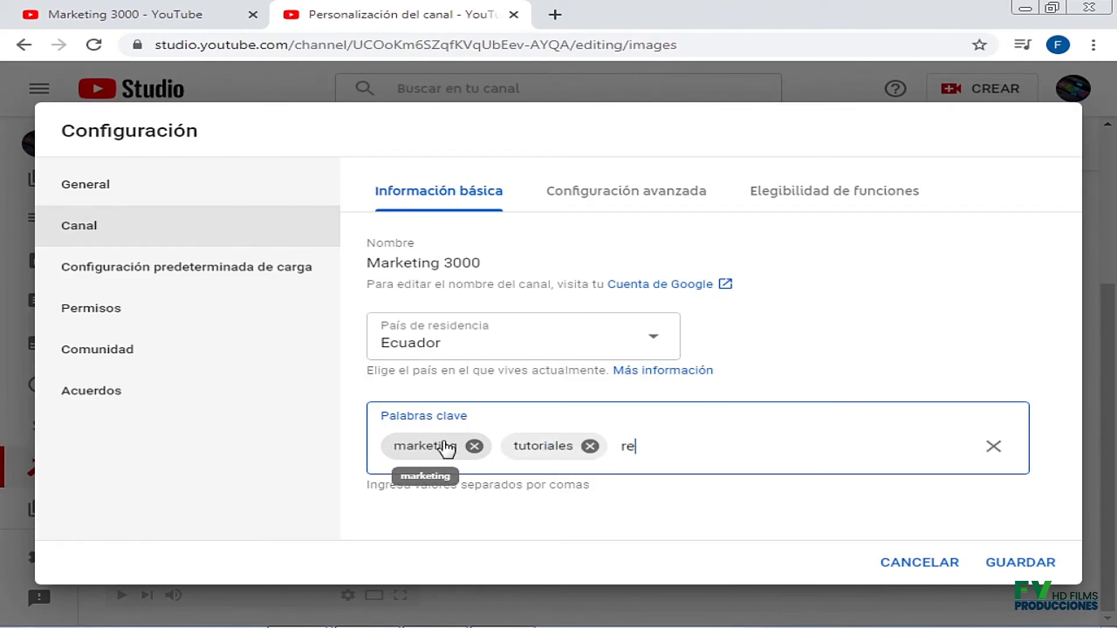
{"action": "type", "text": "les"}
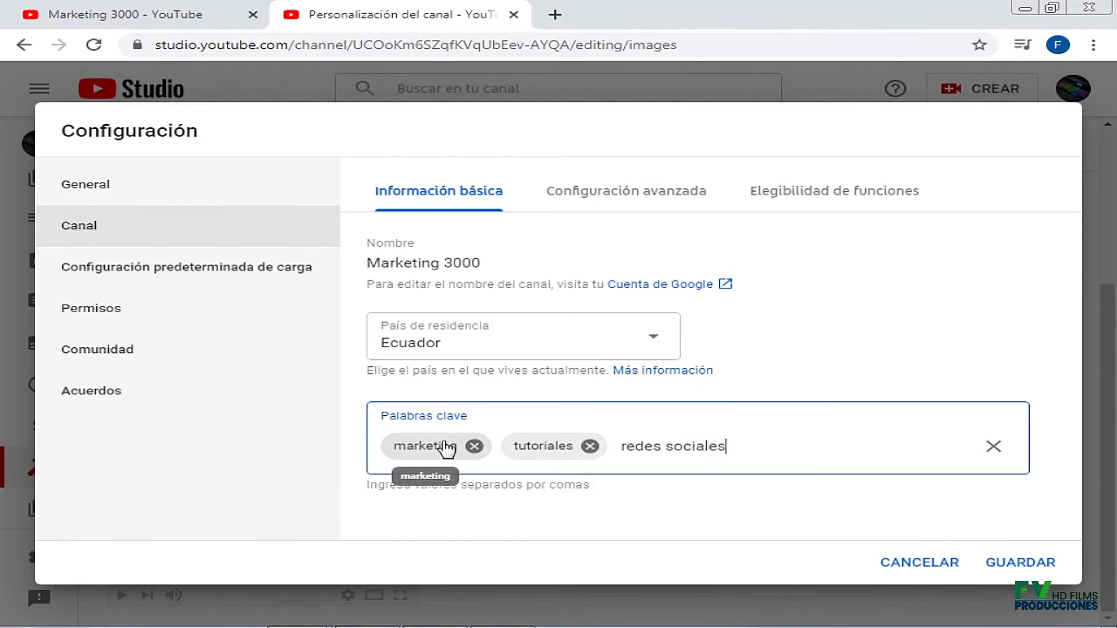
{"action": "type", "text": ","}
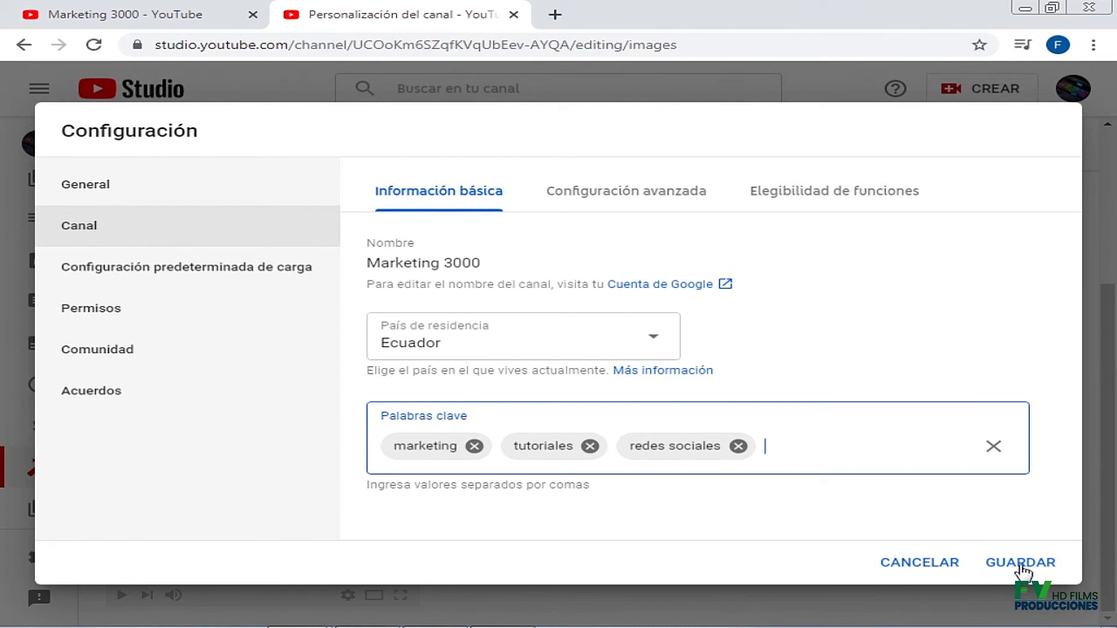
{"action": "left_click", "coordinate": [1023, 570]}
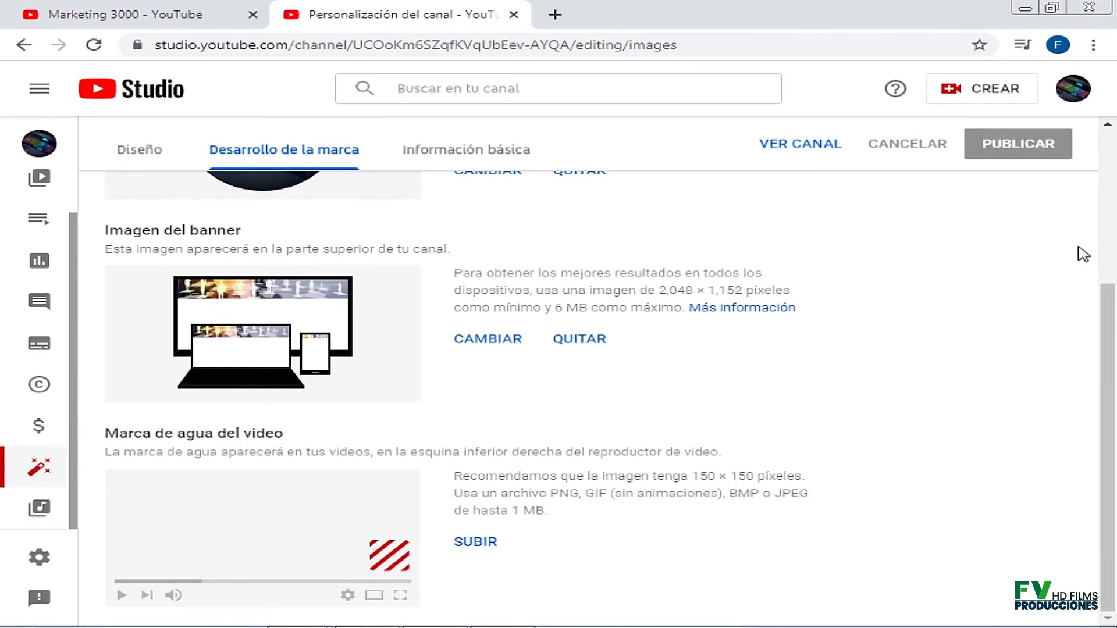
Open the public Marketing 3000 channel page via VER CANAL and review its banner and profile photo.
{"action": "left_click", "coordinate": [815, 152]}
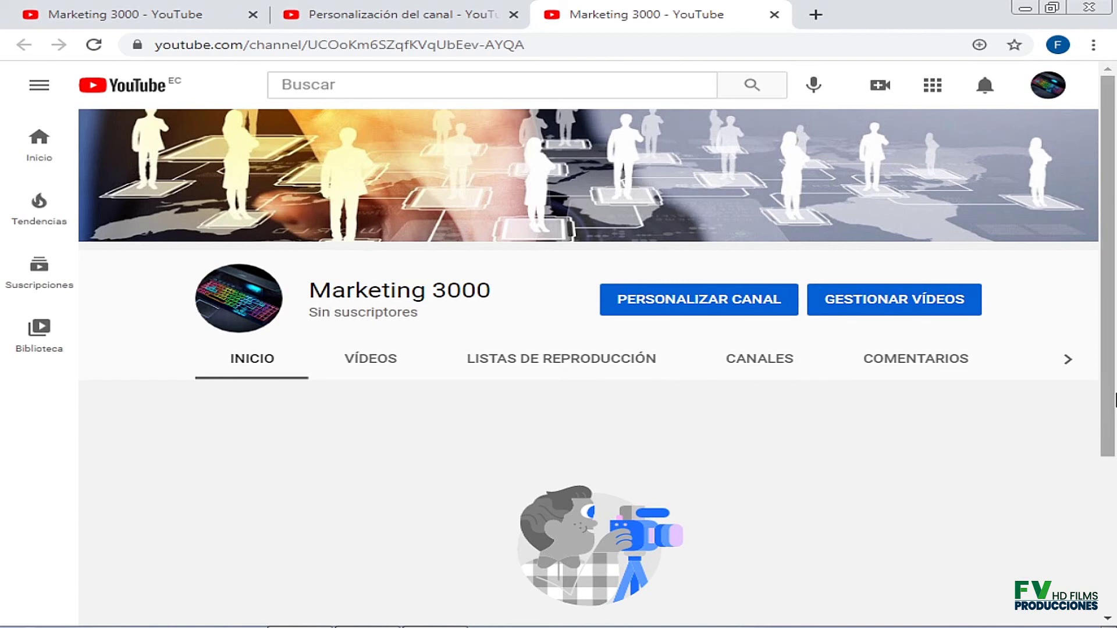
{"action": "scroll", "coordinate": [1114, 405], "scroll_direction": "down", "scroll_amount": 4}
{"action": "scroll", "coordinate": [1114, 404], "scroll_direction": "up", "scroll_amount": 4}
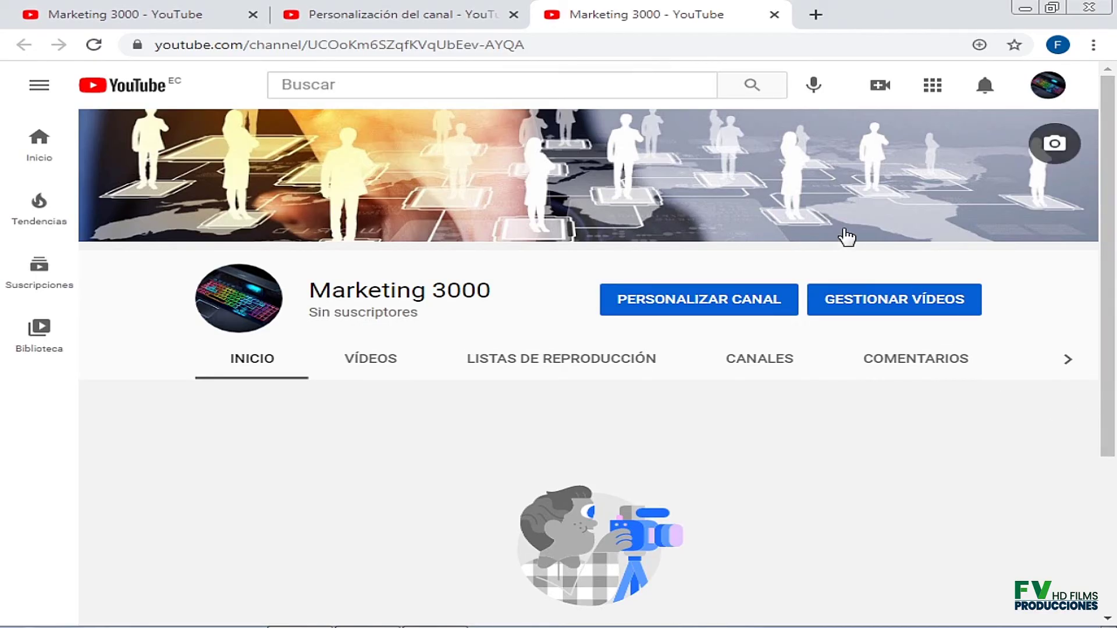
{"action": "scroll", "coordinate": [1074, 334], "scroll_direction": "down", "scroll_amount": 4}
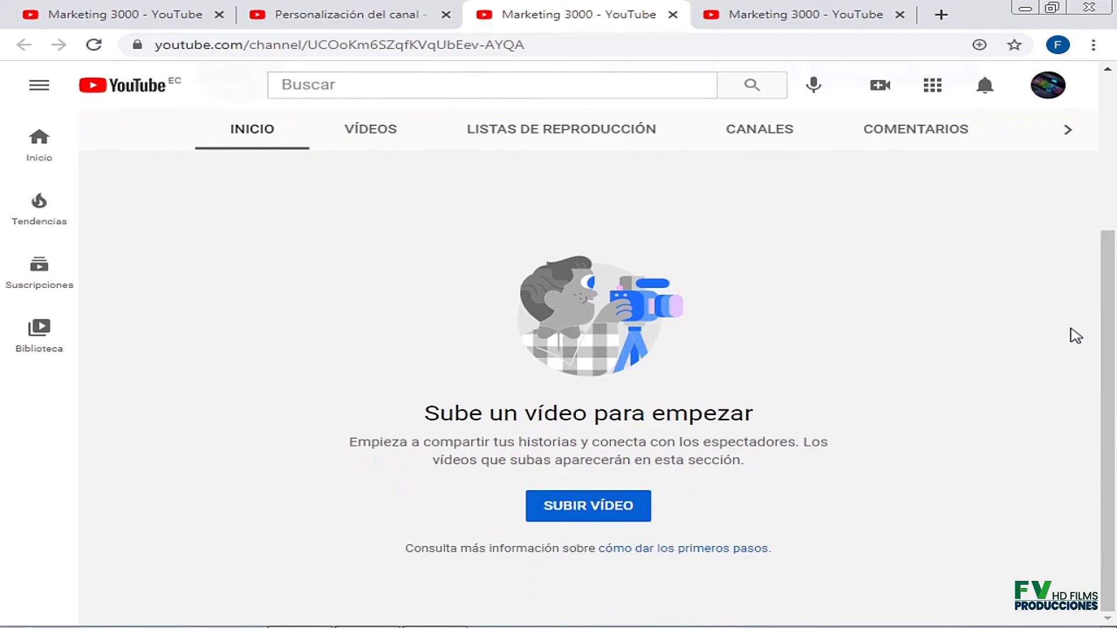
{"action": "scroll", "coordinate": [1074, 336], "scroll_direction": "up", "scroll_amount": 1}
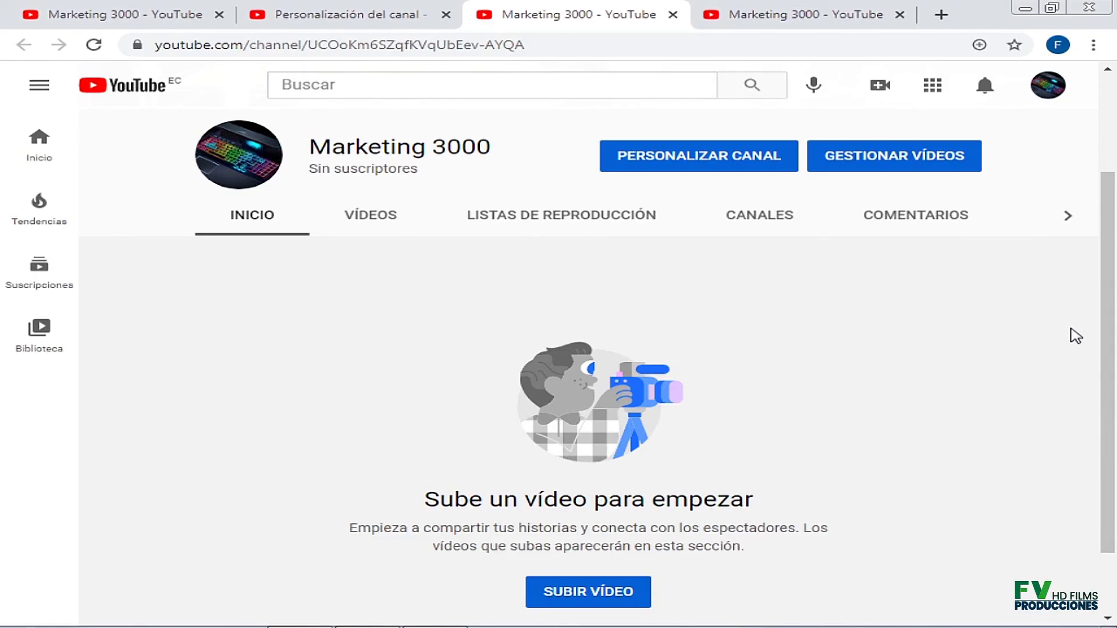
{"action": "scroll", "coordinate": [1075, 335], "scroll_direction": "up", "scroll_amount": 3}
{"action": "scroll", "coordinate": [1075, 336], "scroll_direction": "down", "scroll_amount": 3}
{"action": "scroll", "coordinate": [1075, 335], "scroll_direction": "up", "scroll_amount": 3}
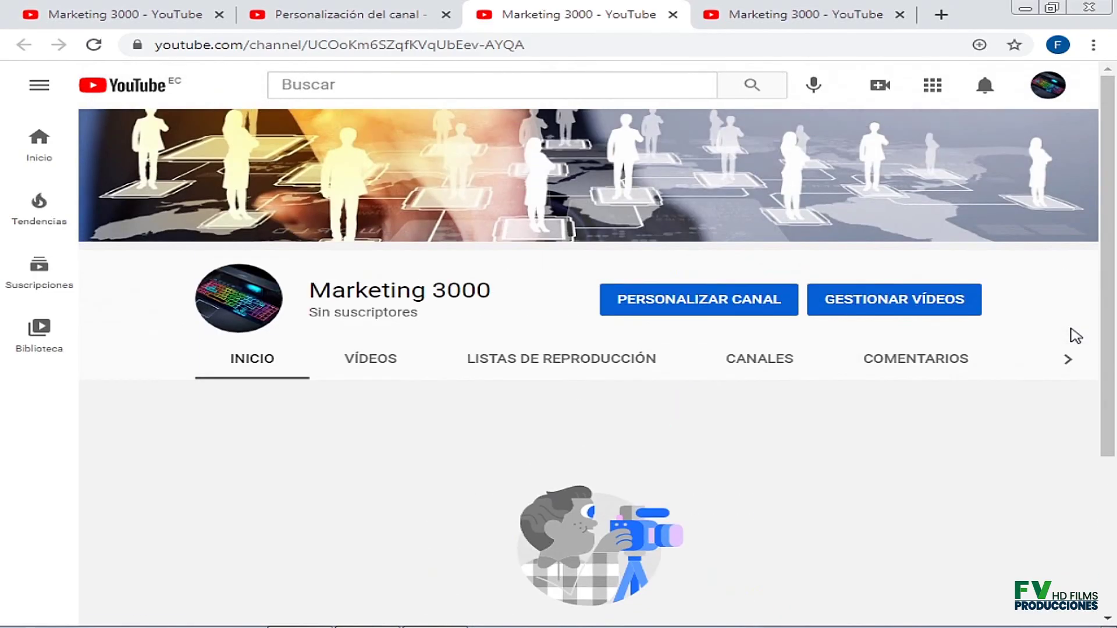
{"action": "scroll", "coordinate": [1075, 336], "scroll_direction": "down", "scroll_amount": 1}
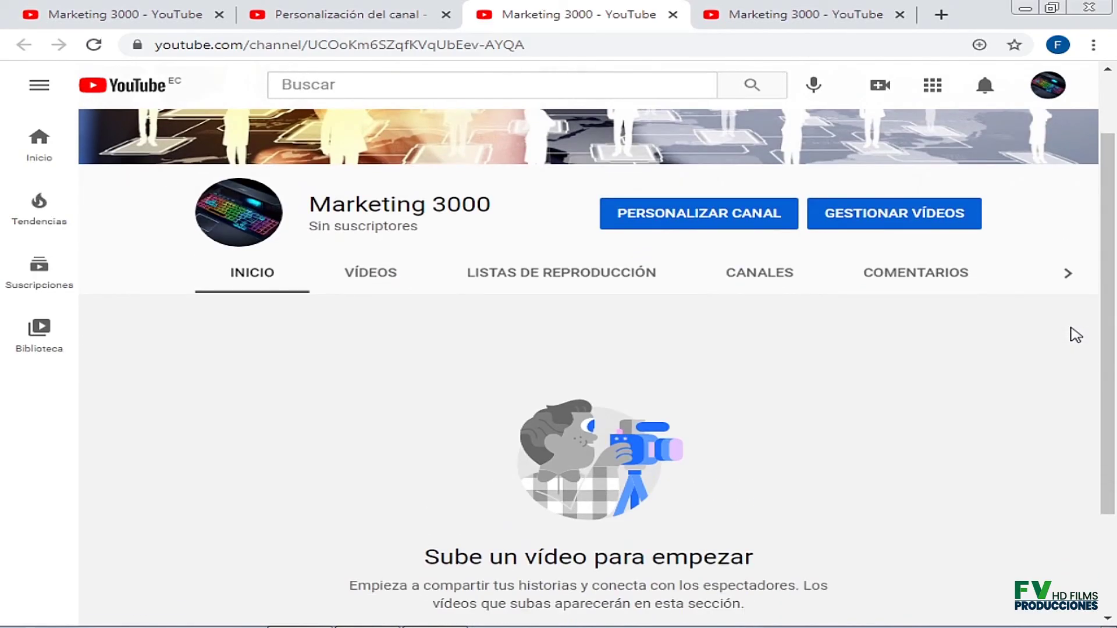
{"action": "scroll", "coordinate": [1075, 335], "scroll_direction": "down", "scroll_amount": 2}
{"action": "scroll", "coordinate": [1075, 336], "scroll_direction": "up", "scroll_amount": 3}
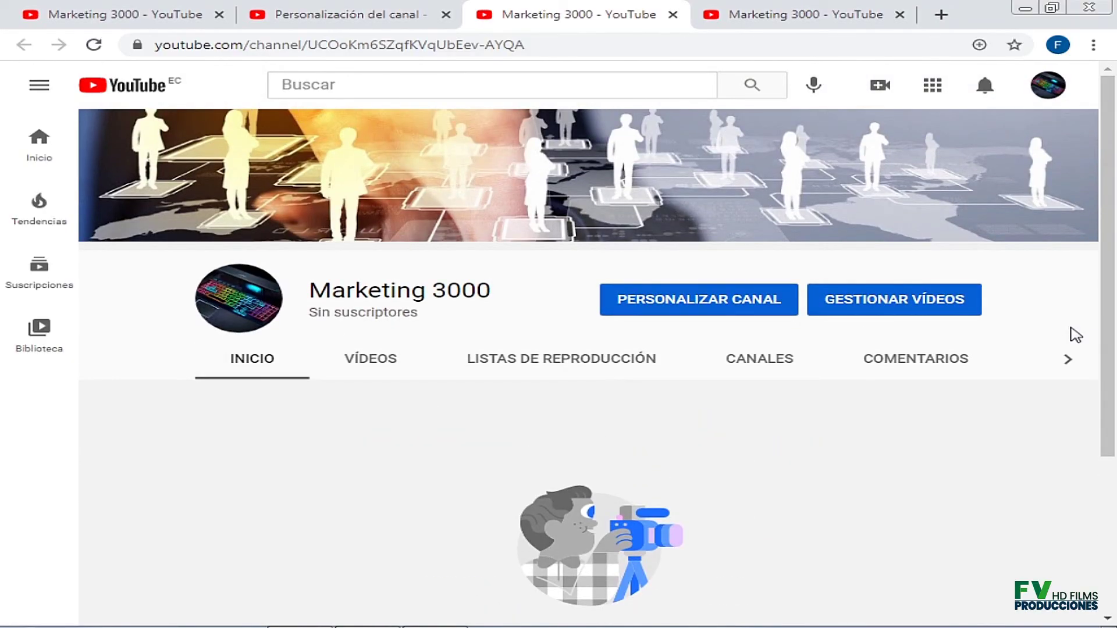
{"action": "scroll", "coordinate": [1075, 336], "scroll_direction": "down", "scroll_amount": 4}
{"action": "scroll", "coordinate": [1074, 336], "scroll_direction": "up", "scroll_amount": 4}
{"action": "scroll", "coordinate": [1116, 448], "scroll_direction": "down", "scroll_amount": 4}
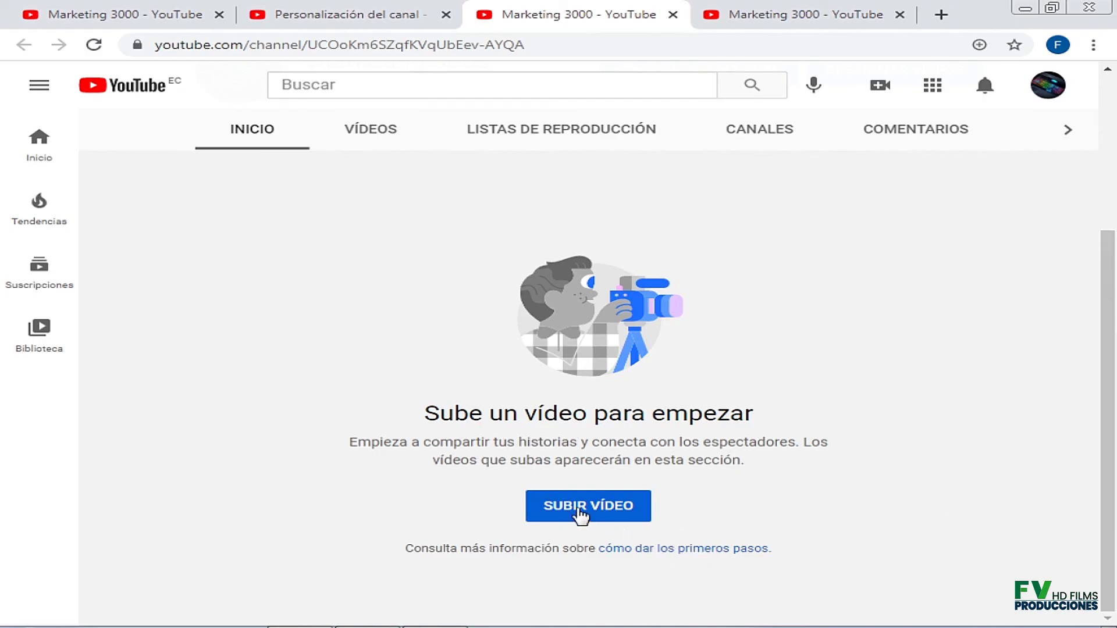
Start a video upload with tecla2, then cancel it, leaving the empty Contenido del canal page.
{"action": "left_click", "coordinate": [573, 506]}
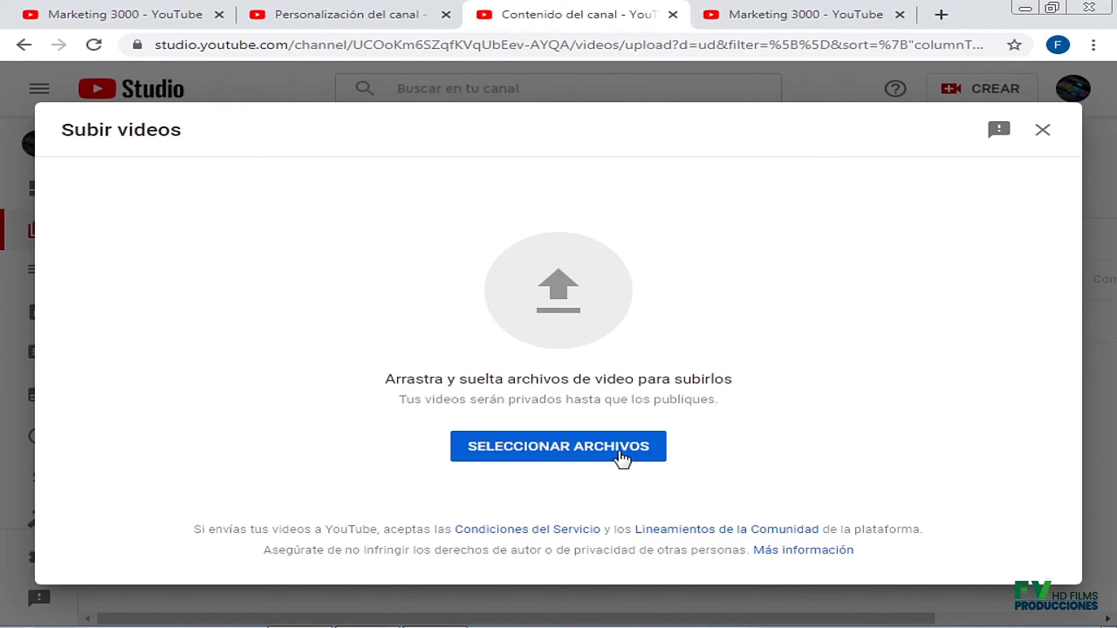
{"action": "left_click", "coordinate": [536, 458]}
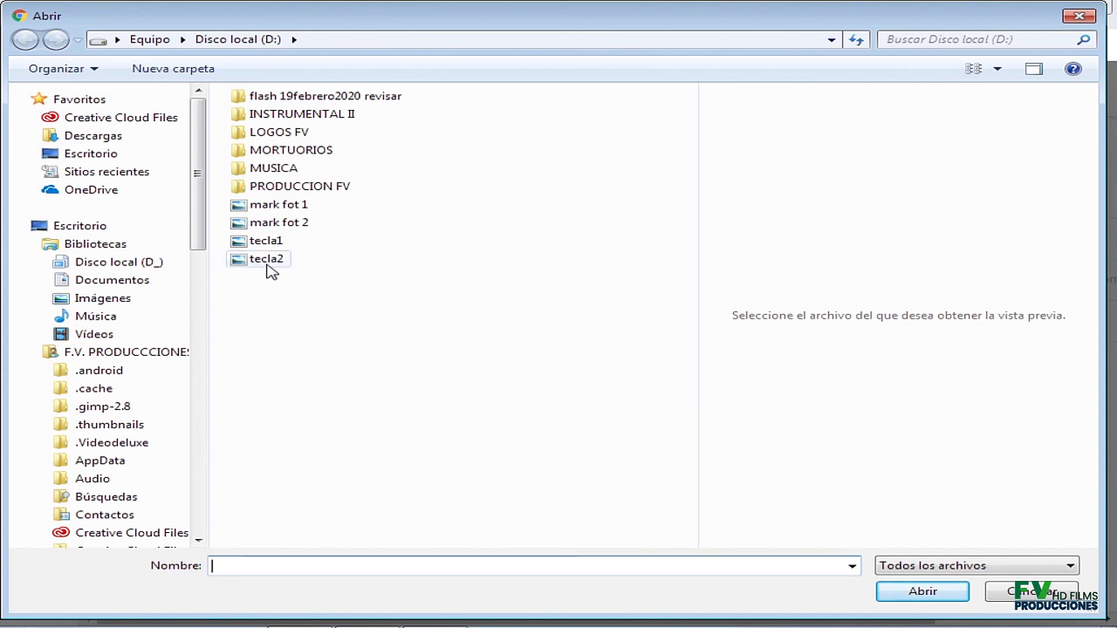
{"action": "left_click", "coordinate": [270, 269]}
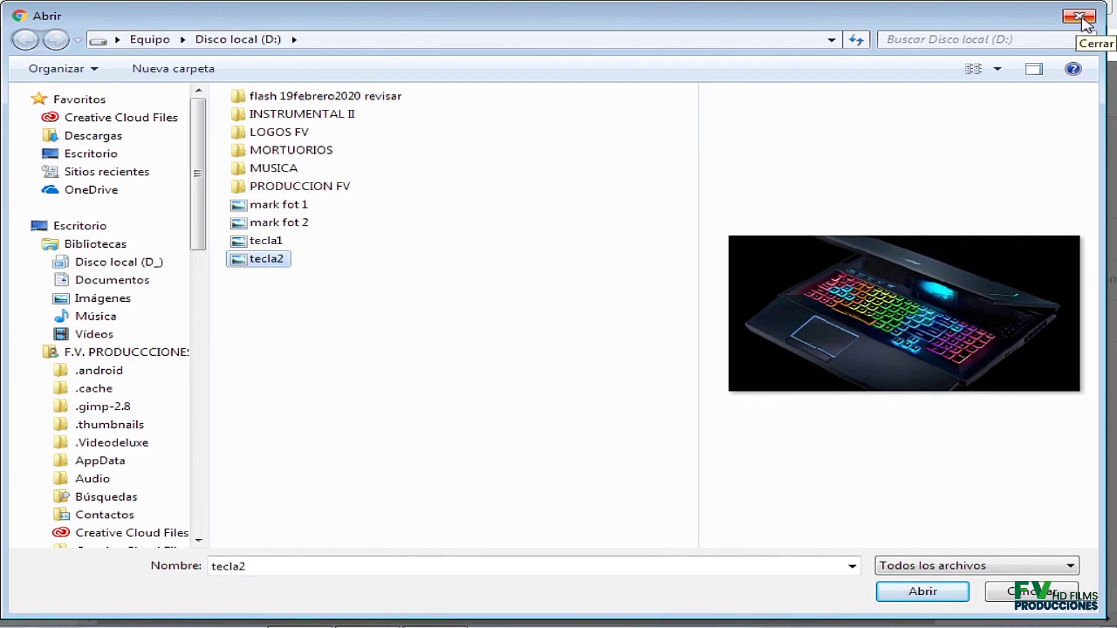
{"action": "left_click", "coordinate": [1080, 17]}
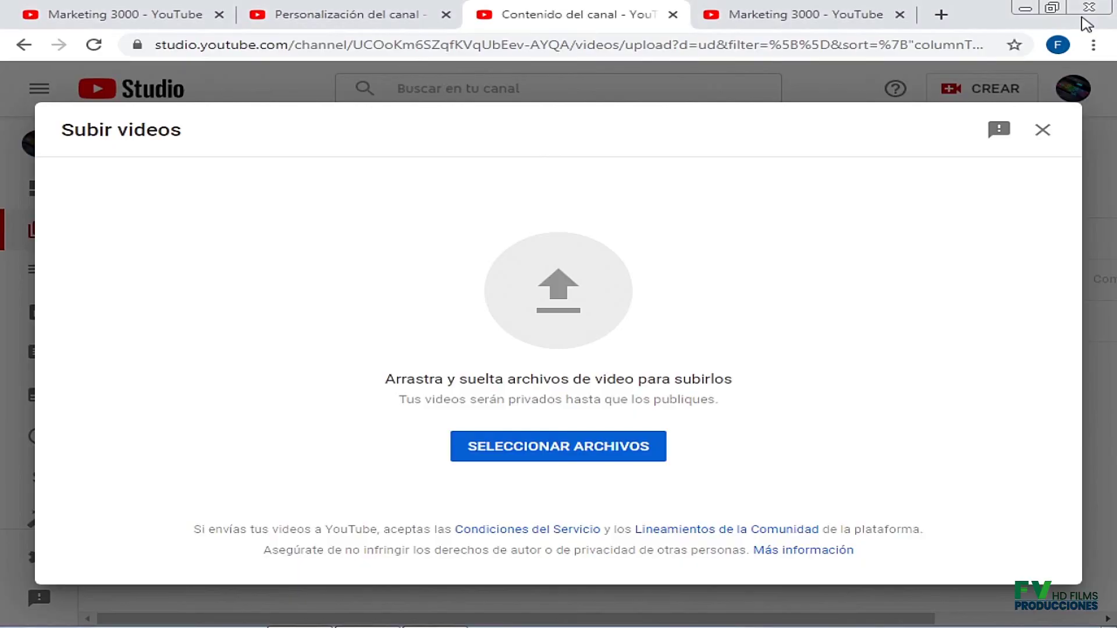
{"action": "left_click", "coordinate": [1042, 131]}
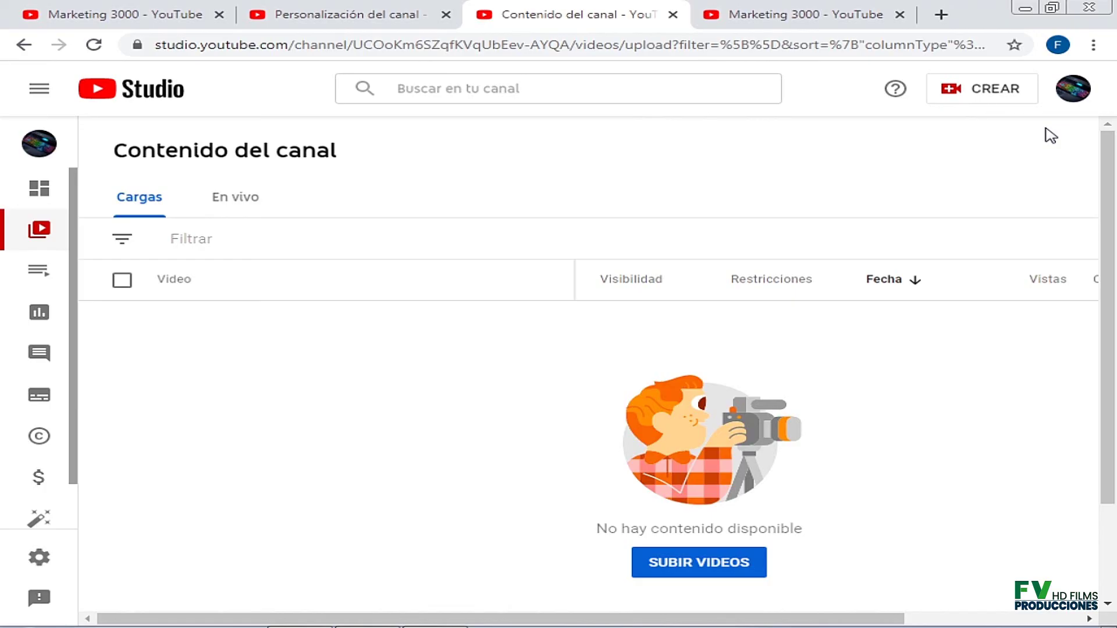
Close the Contenido del canal tab with Ctrl+W and recheck the Marketing 3000 channel page.
{"action": "key", "text": "ctrl+w"}
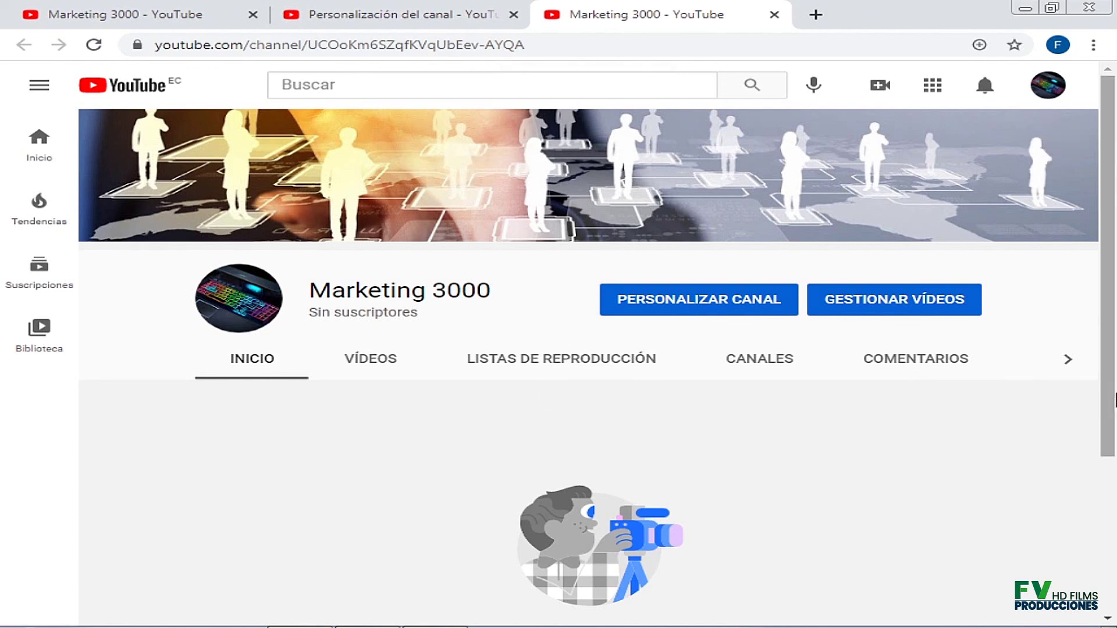
{"action": "scroll", "coordinate": [1114, 403], "scroll_direction": "down", "scroll_amount": 4}
{"action": "scroll", "coordinate": [1114, 403], "scroll_direction": "up", "scroll_amount": 4}
{"action": "mouse_move", "coordinate": [864, 247]}
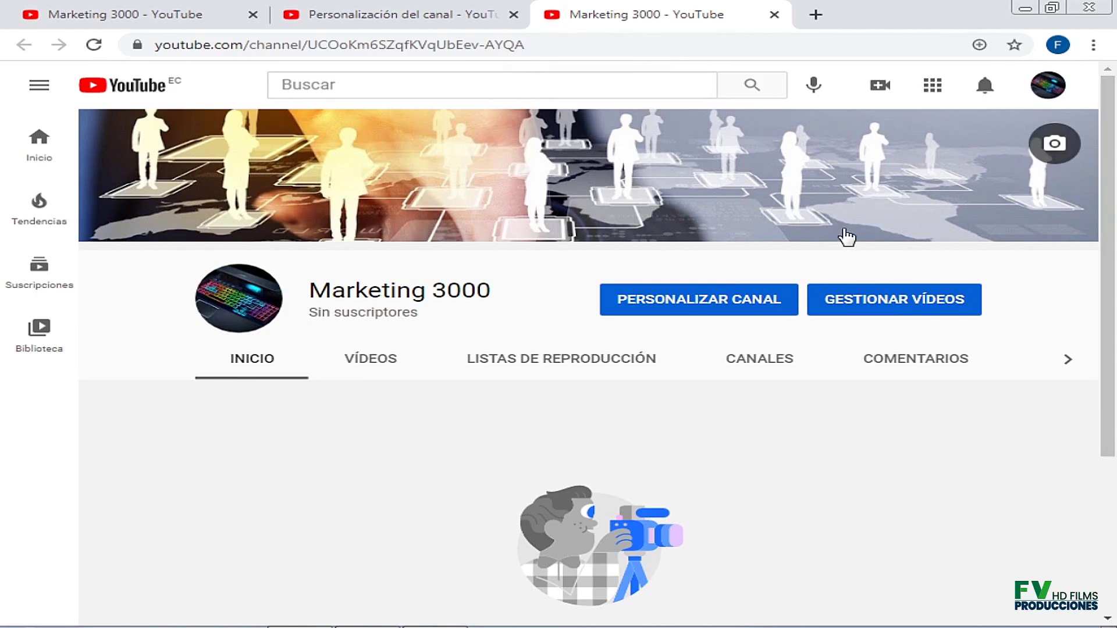
Return to Personalización del canal and show Información básica with the Marketing 3000 name and description.
{"action": "left_click", "coordinate": [412, 14]}
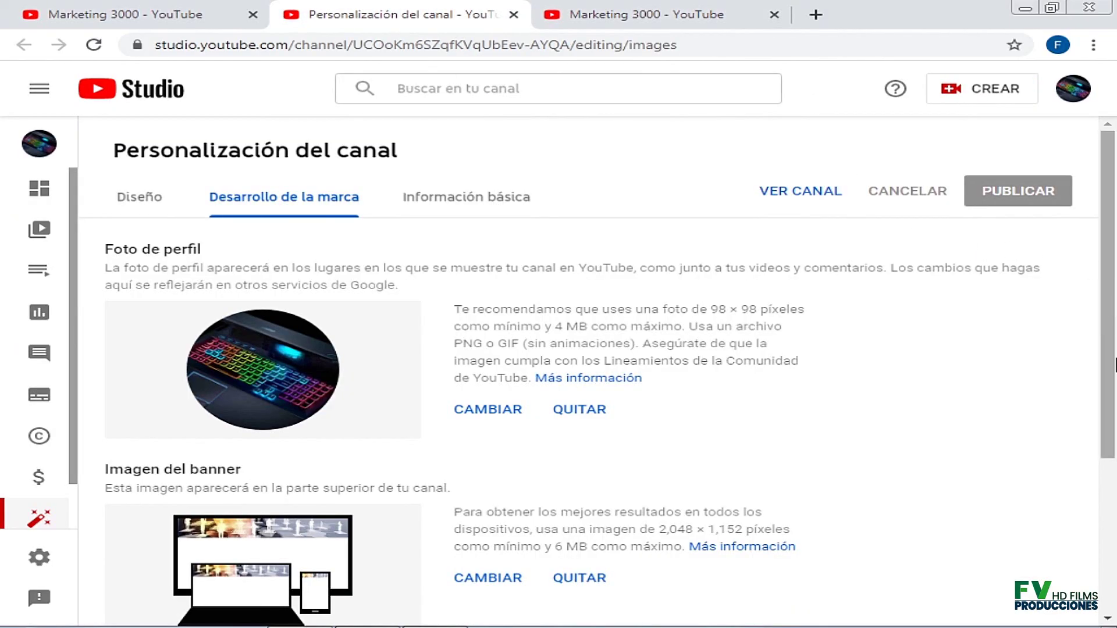
{"action": "scroll", "coordinate": [1115, 365], "scroll_direction": "down", "scroll_amount": 2}
{"action": "scroll", "coordinate": [1115, 365], "scroll_direction": "up", "scroll_amount": 1}
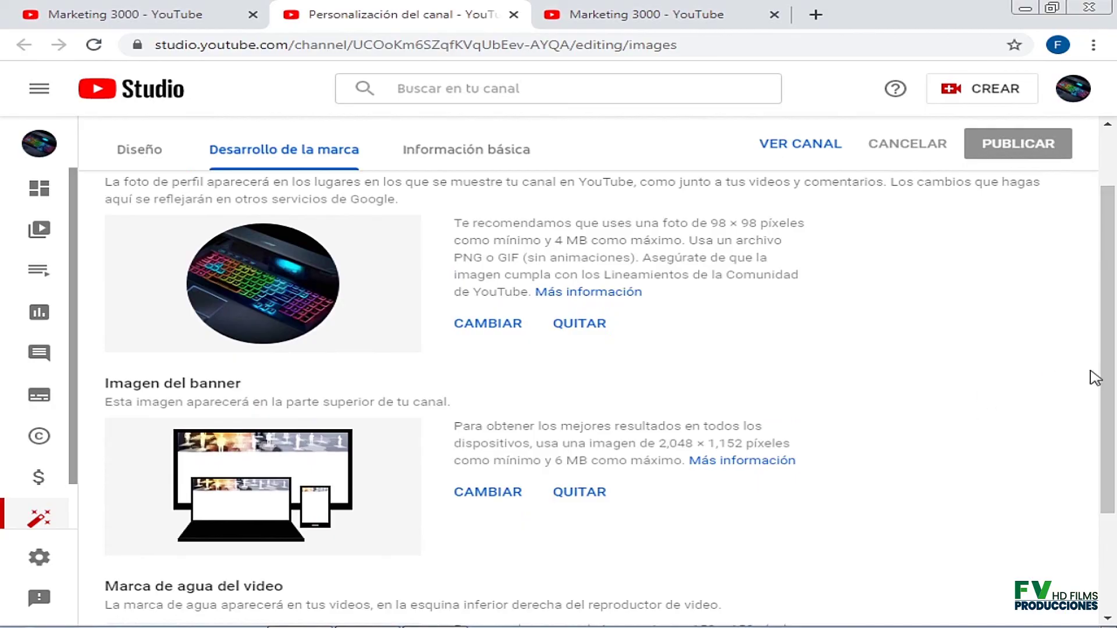
{"action": "scroll", "coordinate": [873, 343], "scroll_direction": "up", "scroll_amount": 2}
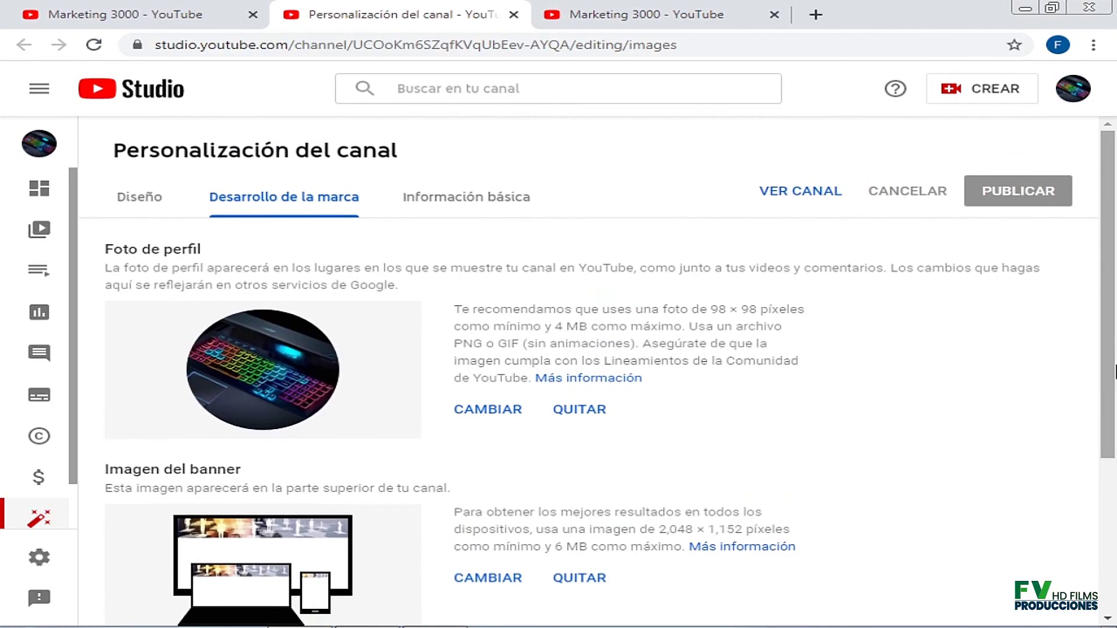
{"action": "left_click", "coordinate": [457, 201]}
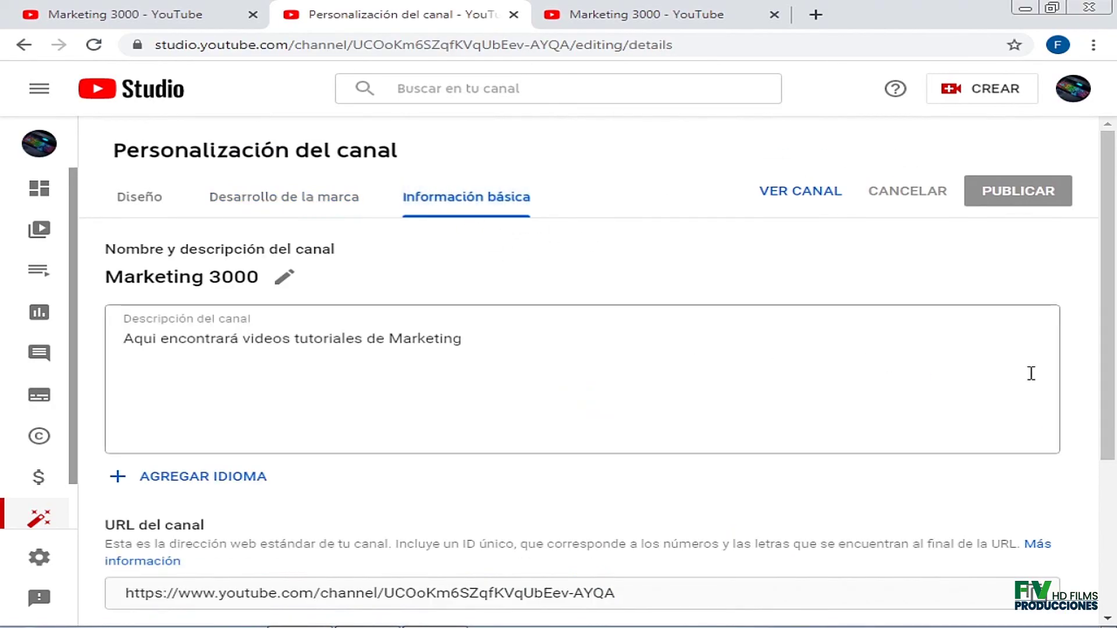
{"action": "scroll", "coordinate": [1031, 374], "scroll_direction": "down", "scroll_amount": 4}
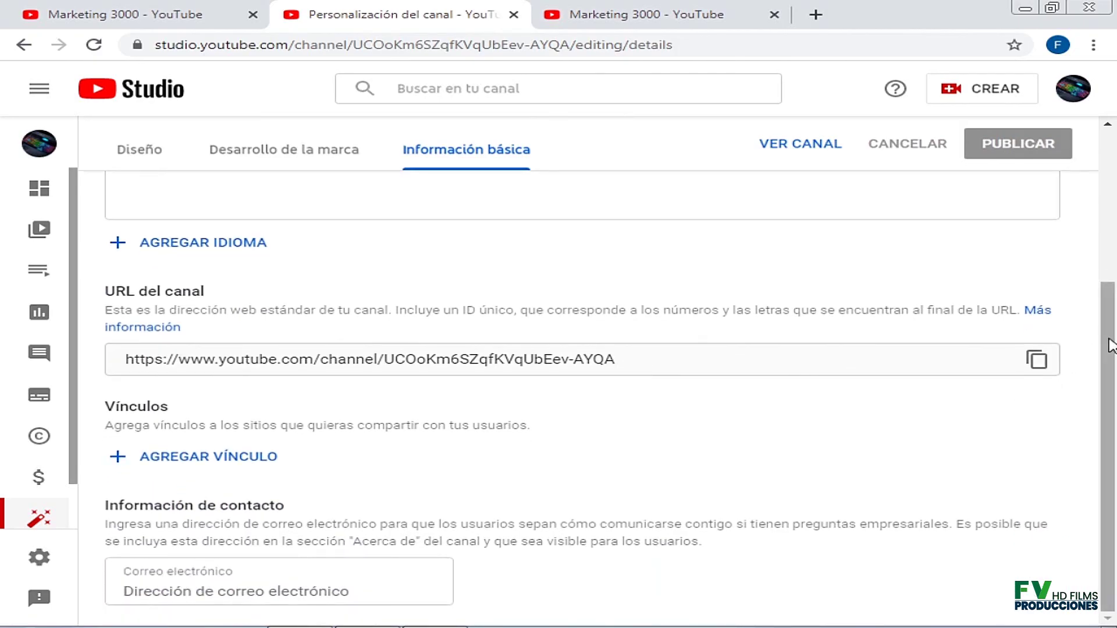
{"action": "scroll", "coordinate": [1111, 345], "scroll_direction": "up", "scroll_amount": 4}
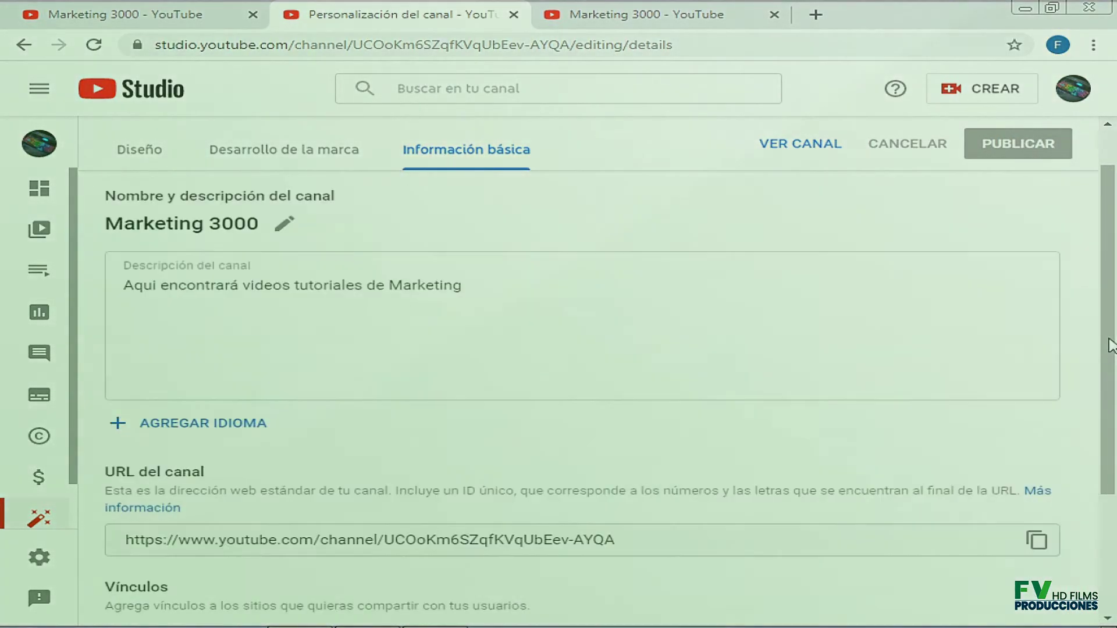